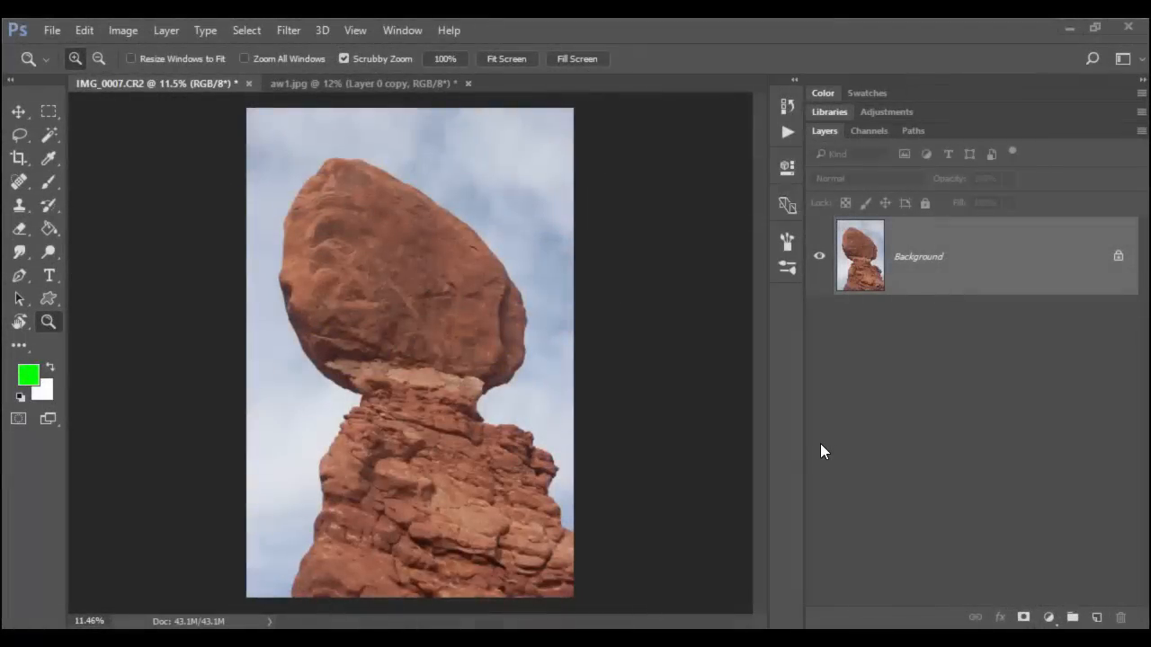
# Step: Try the Magic Wand on the sky around the balancing rock, then discard that sky selection
pyautogui.click(363, 84)
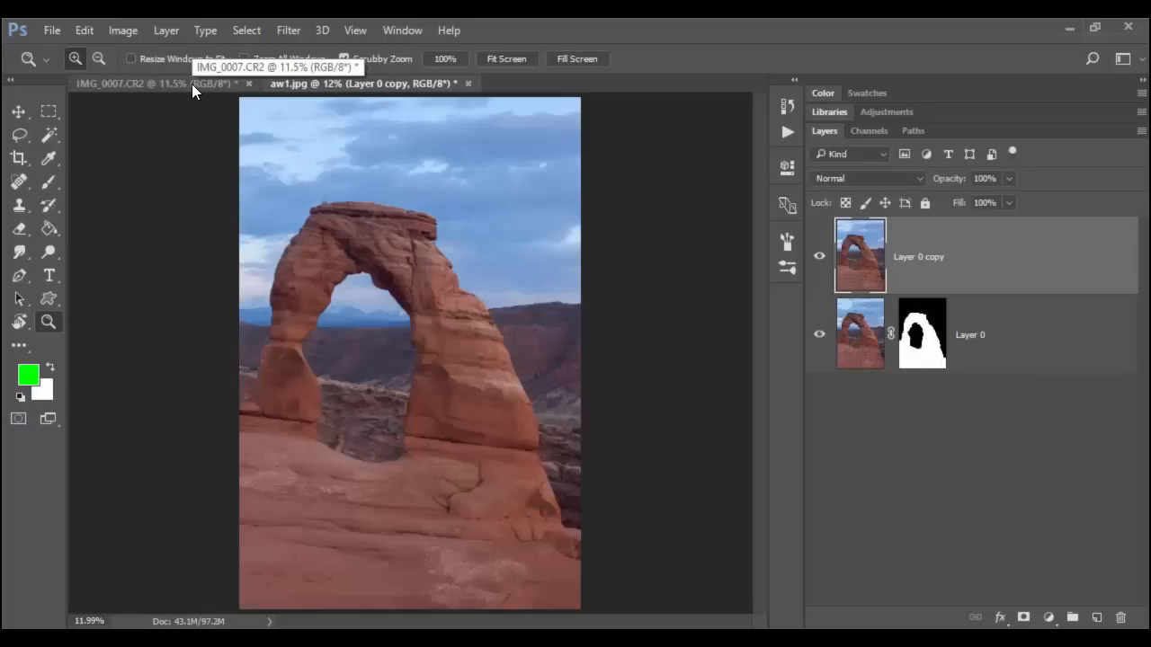
pyautogui.click(192, 83)
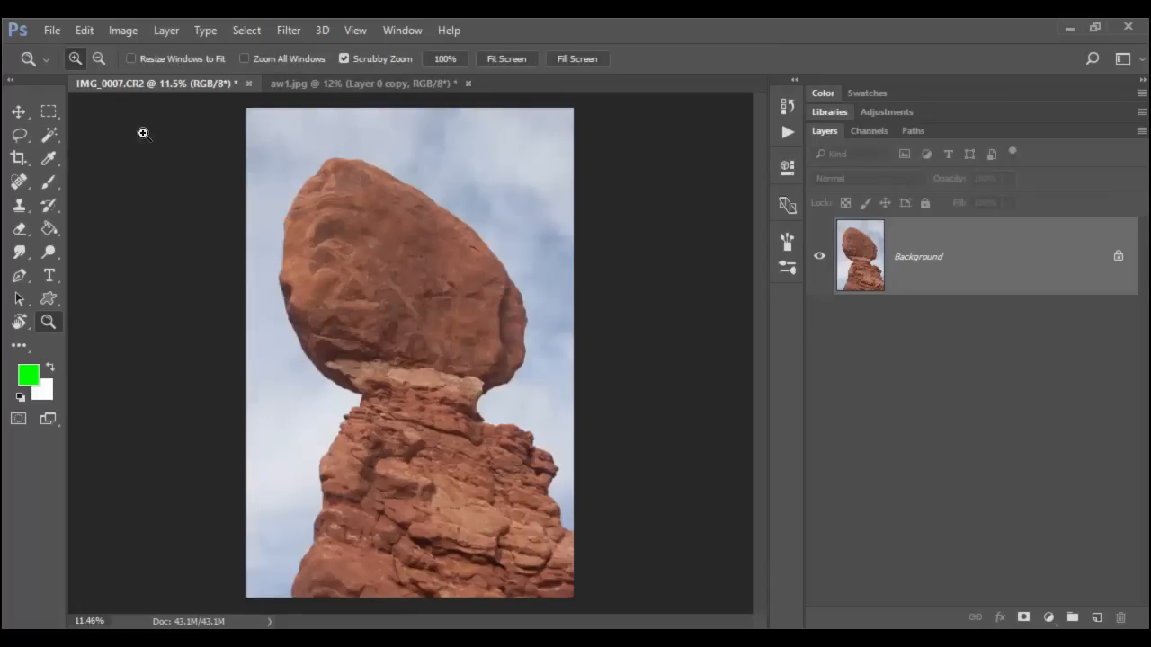
pyautogui.click(49, 135)
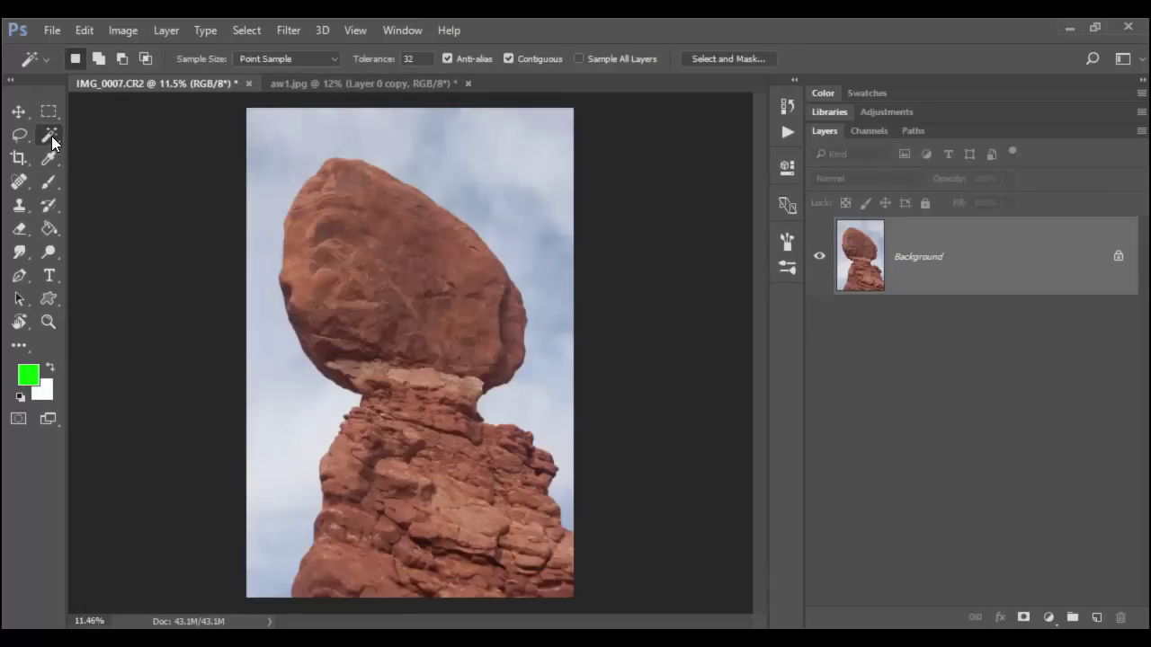
pyautogui.click(482, 157)
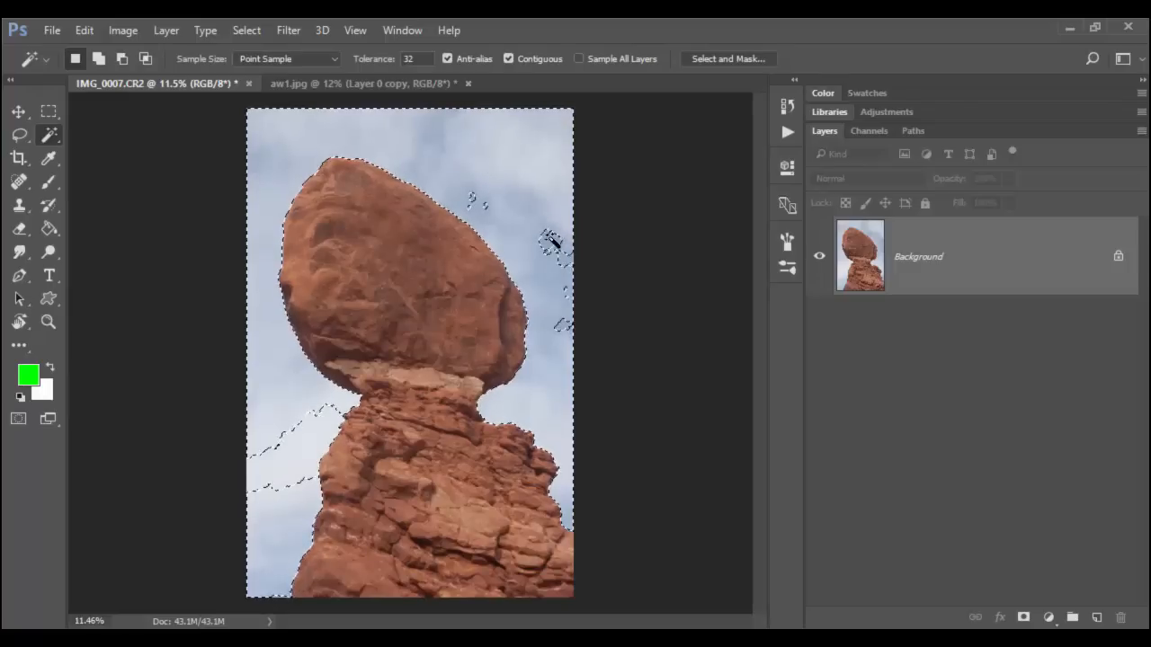
pyautogui.click(567, 248)
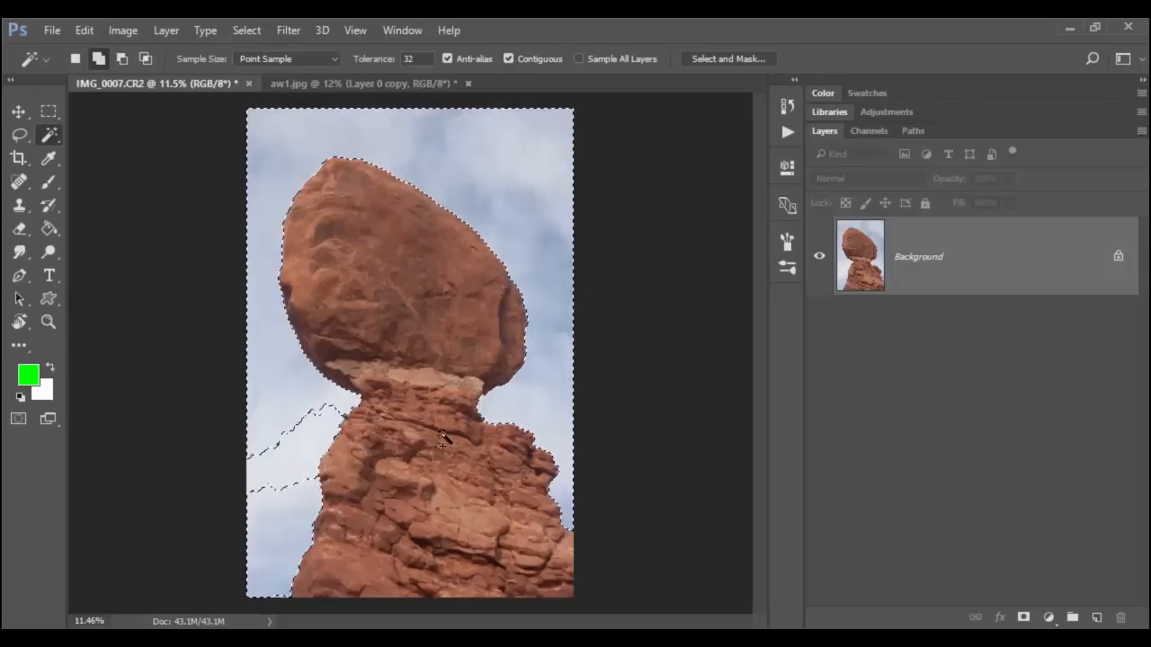
pyautogui.click(313, 437)
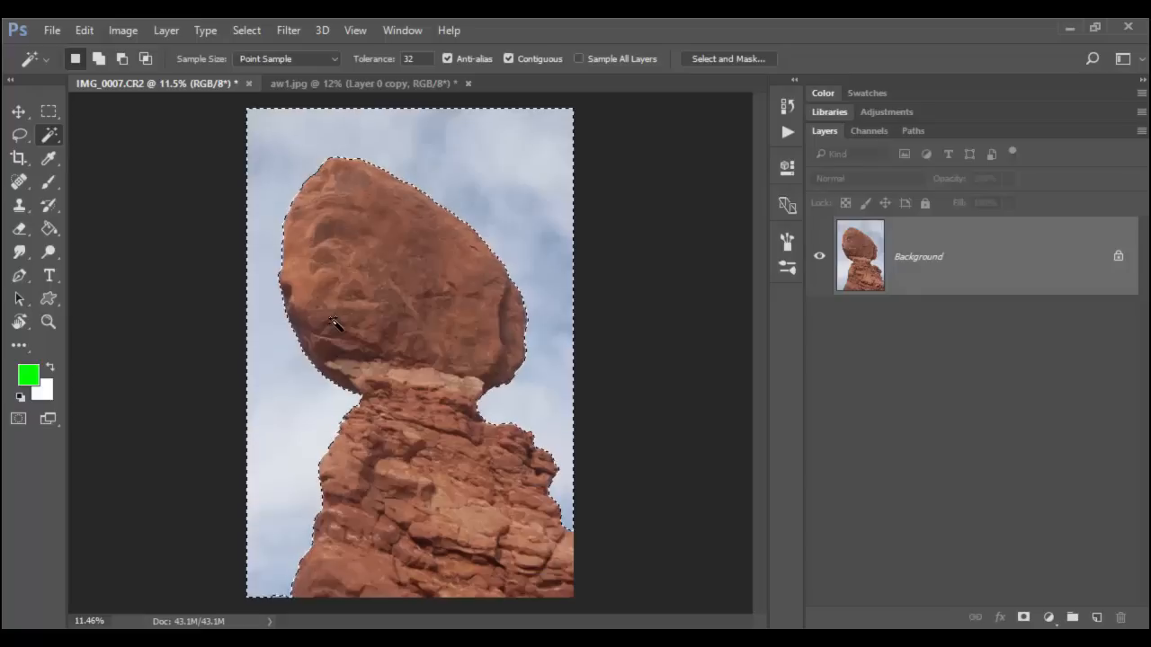
pyautogui.hotkey('ctrl', 'd')
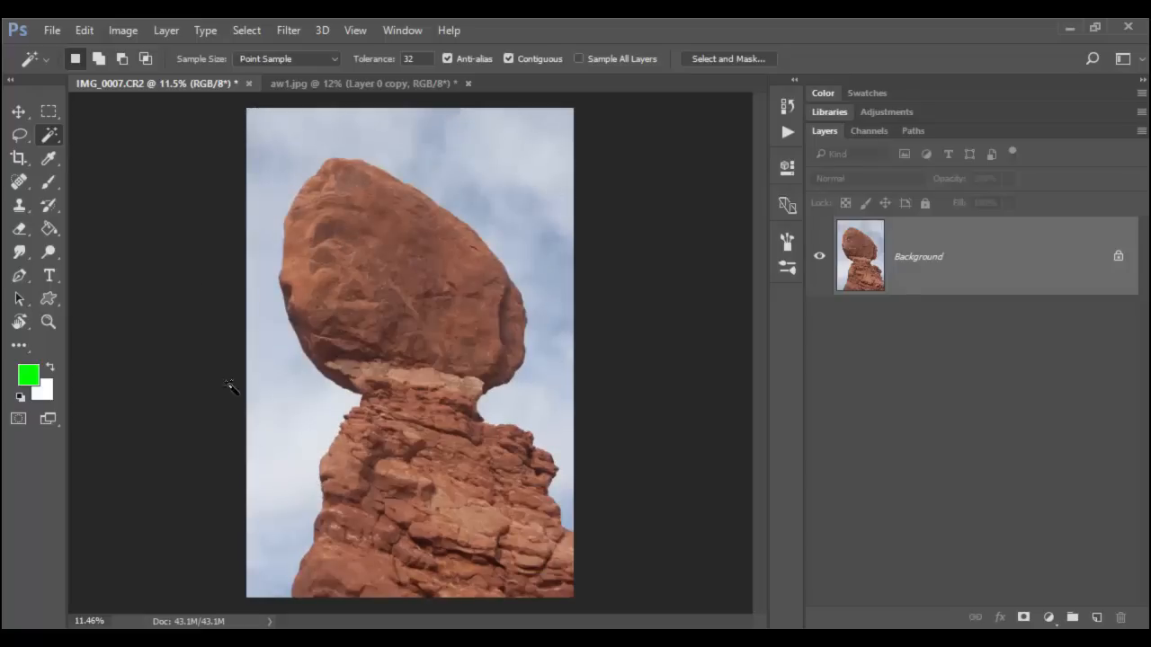
# Step: Switch to the Quick Selection Tool and size its brush down with the bracket keys
pyautogui.rightClick(49, 136)
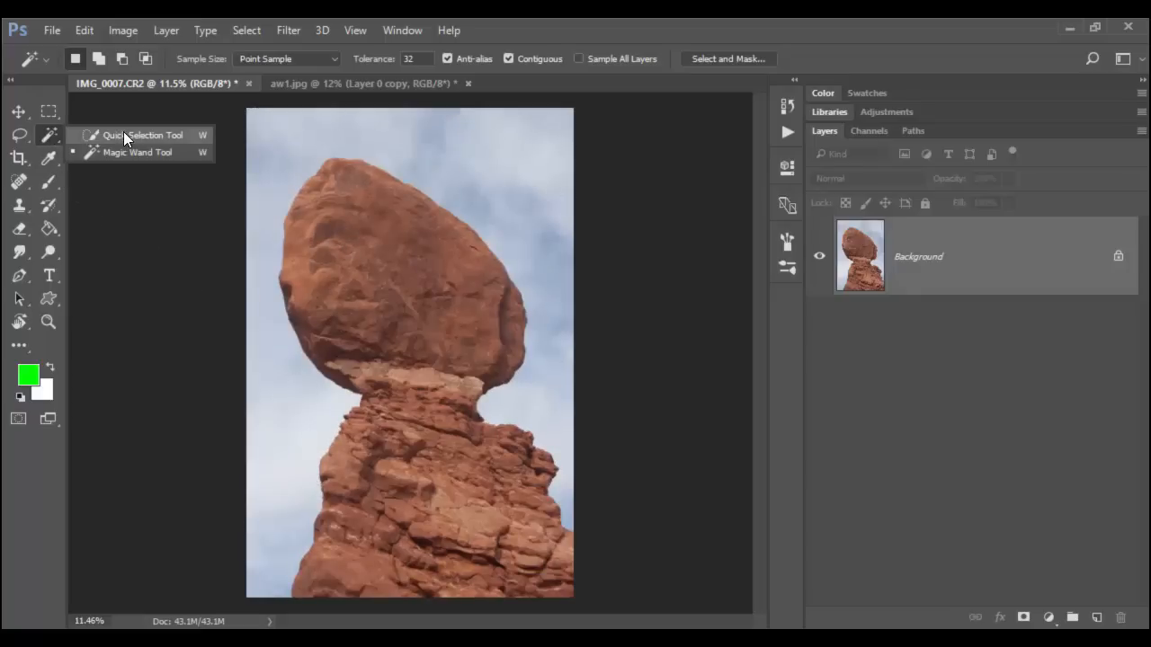
pyautogui.click(125, 136)
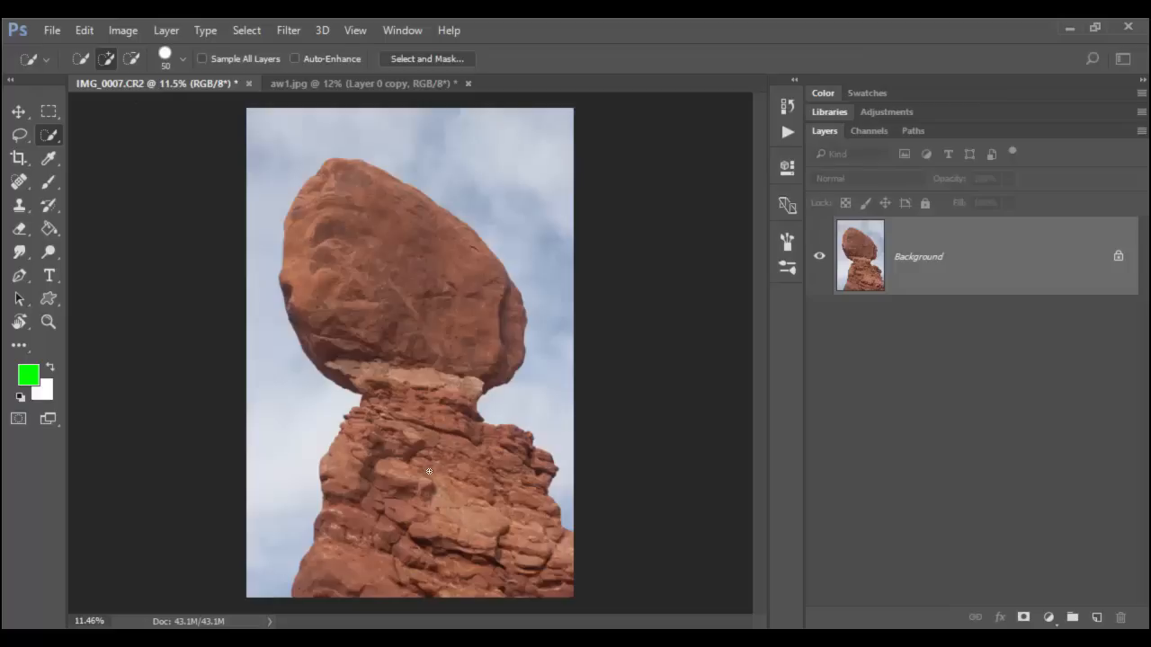
pyautogui.press(']')
pyautogui.press(']')
pyautogui.press(']')
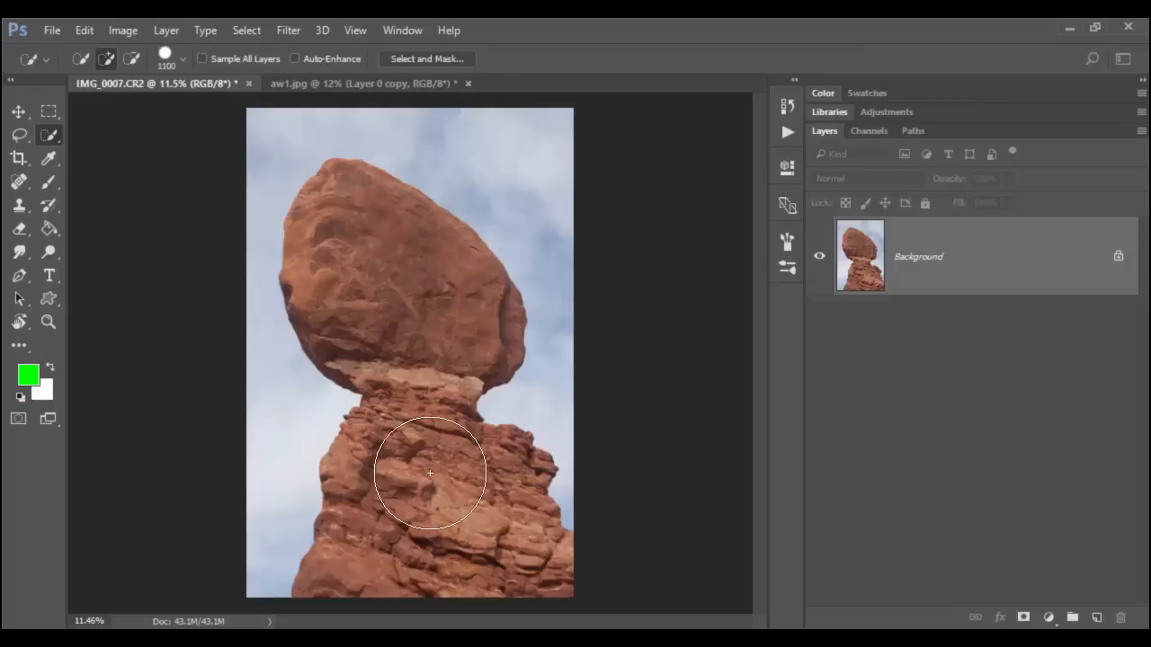
pyautogui.press('[')
pyautogui.press('[')
pyautogui.press('[')
pyautogui.press('[')
pyautogui.press('[')
pyautogui.press('[')
pyautogui.press('[')
pyautogui.press('[')
pyautogui.press('[')
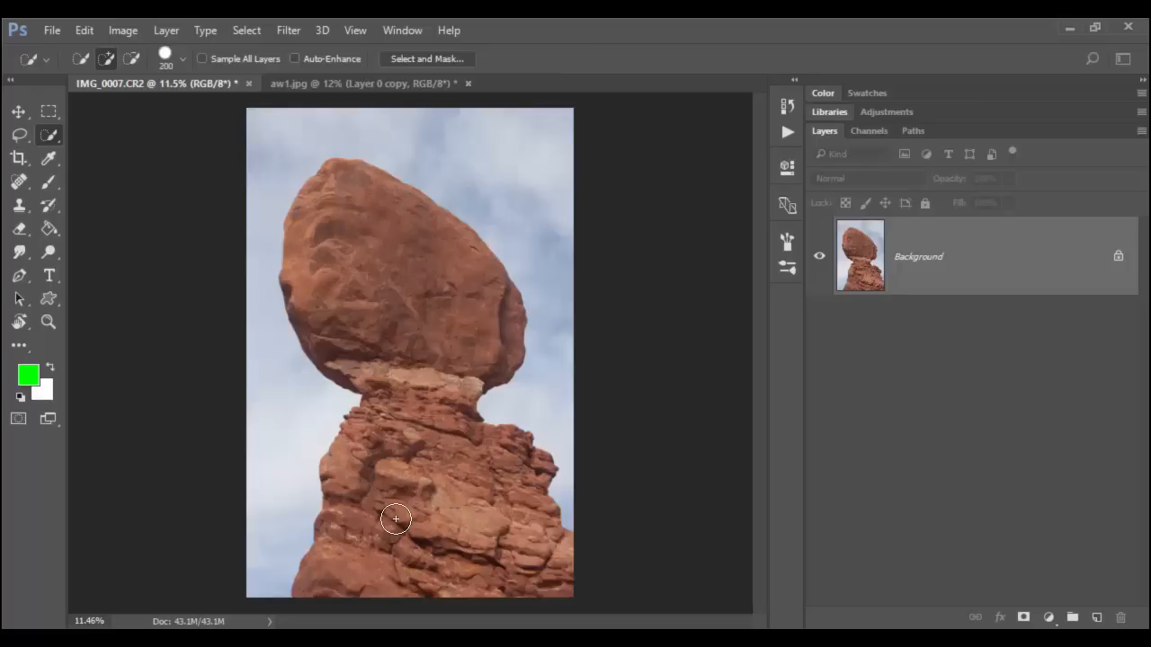
pyautogui.press('[')
pyautogui.press('[')
pyautogui.press('[')
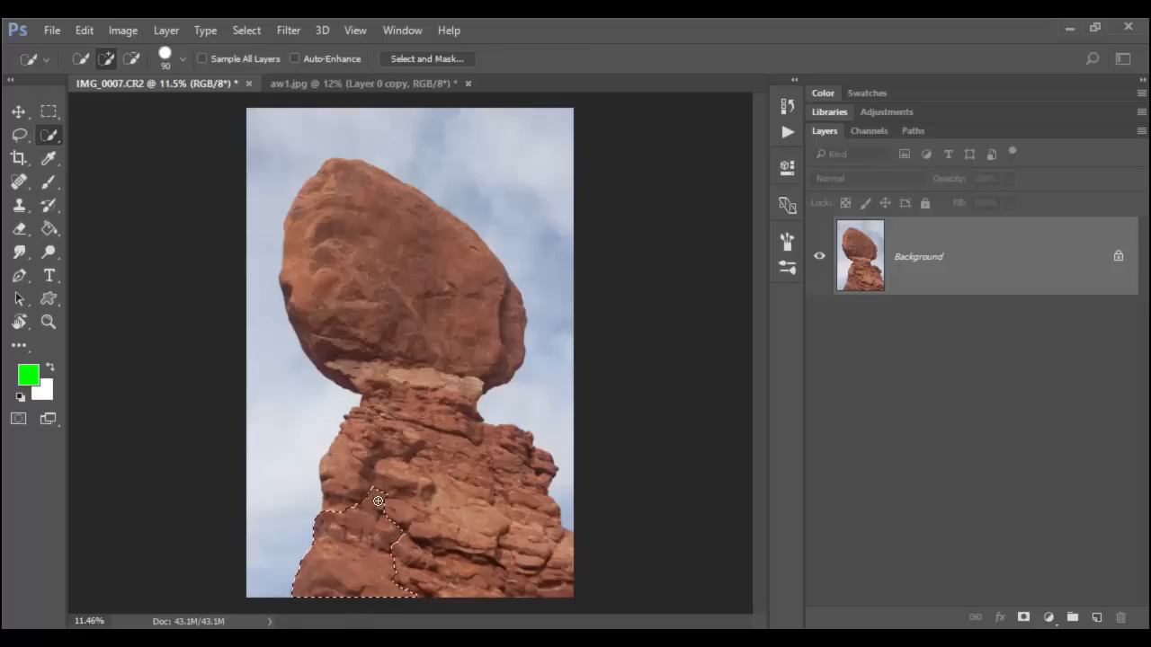
# Step: Brush the selection from the lower-left pillar up over the entire top boulder
pyautogui.moveTo(378, 495)
pyautogui.mouseDown()
pyautogui.moveTo(408, 416)
pyautogui.moveTo(479, 440)
pyautogui.moveTo(543, 509)
pyautogui.moveTo(424, 374)
pyautogui.moveTo(506, 313)
pyautogui.mouseUp()
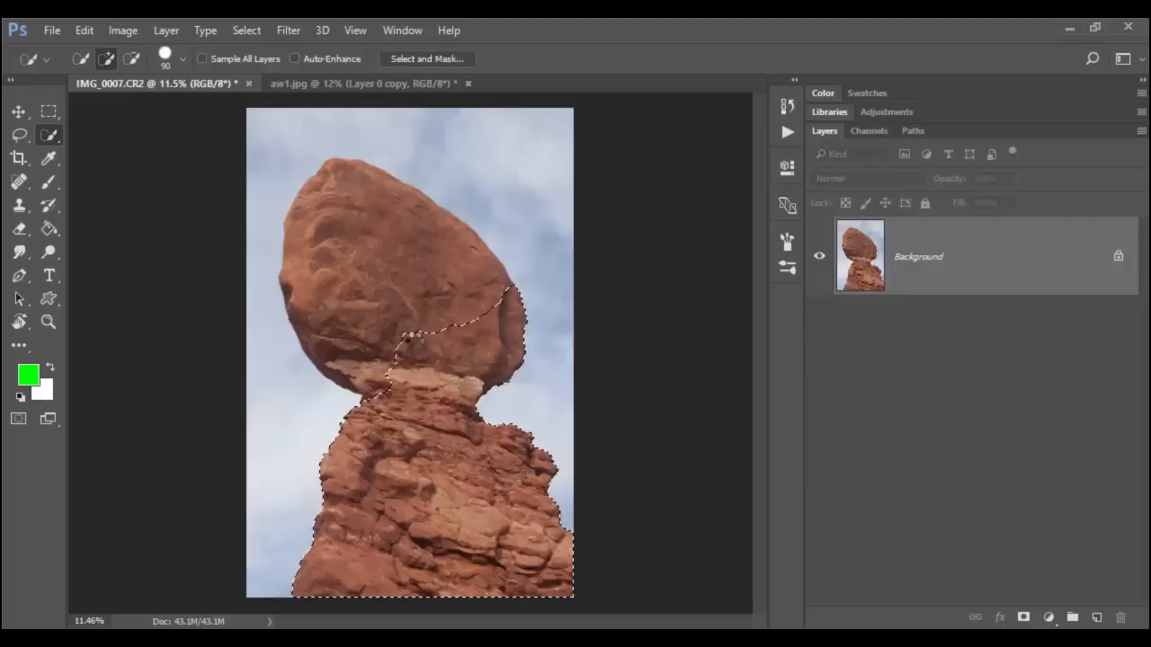
pyautogui.moveTo(411, 334)
pyautogui.mouseDown()
pyautogui.moveTo(380, 314)
pyautogui.moveTo(384, 334)
pyautogui.mouseUp()
pyautogui.moveTo(347, 296); pyautogui.dragTo(333, 278)
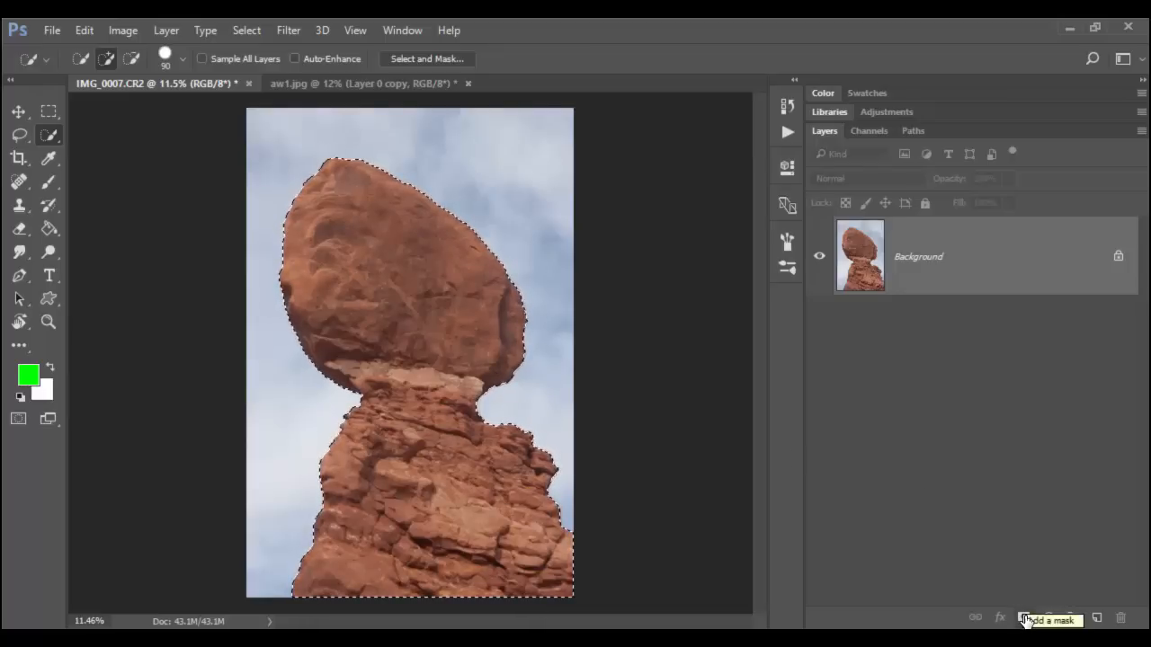
# Step: Check the rock selection in Quick Mask, then add it as a layer mask hiding the sky
pyautogui.click(18, 419)
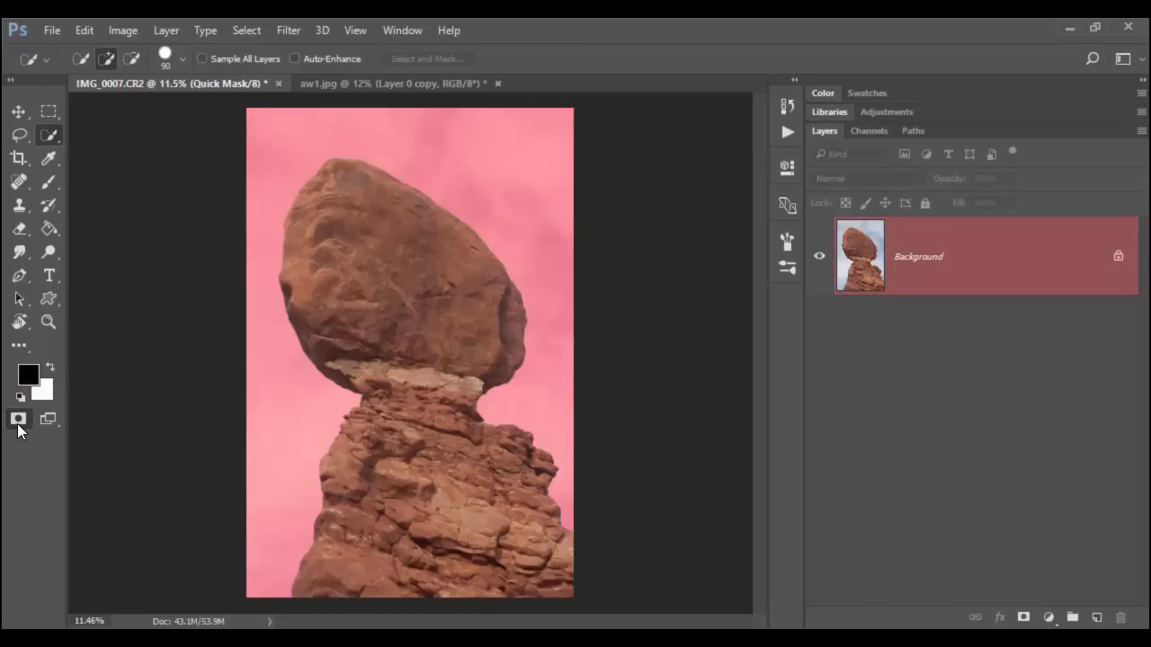
pyautogui.click(18, 419)
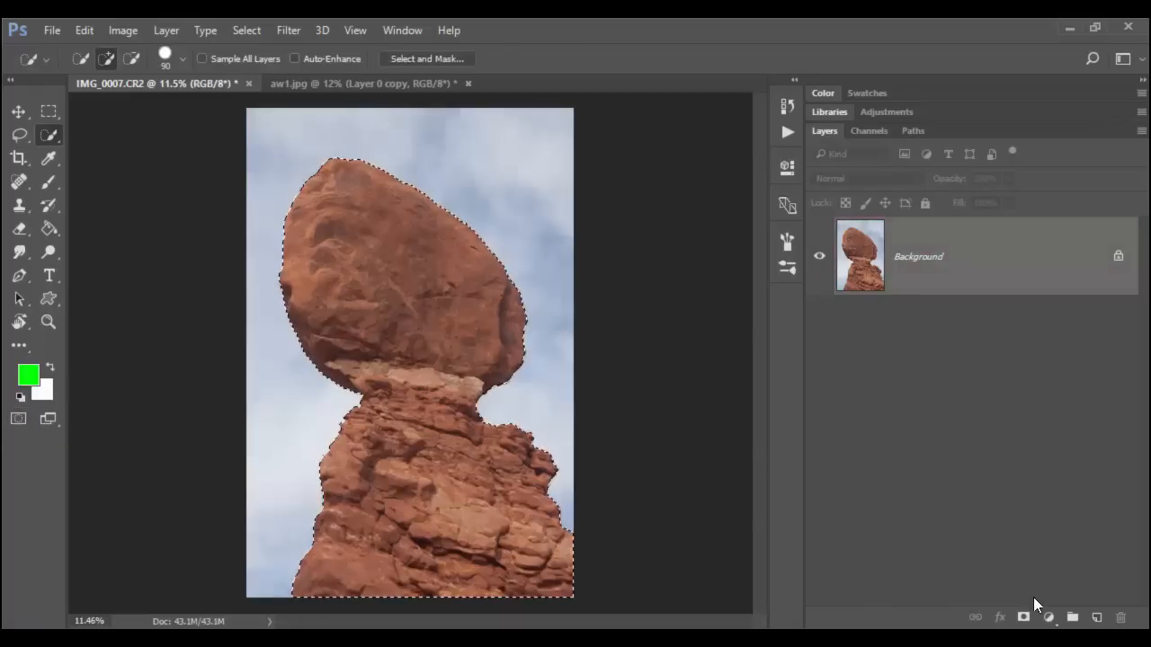
pyautogui.click(1025, 619)
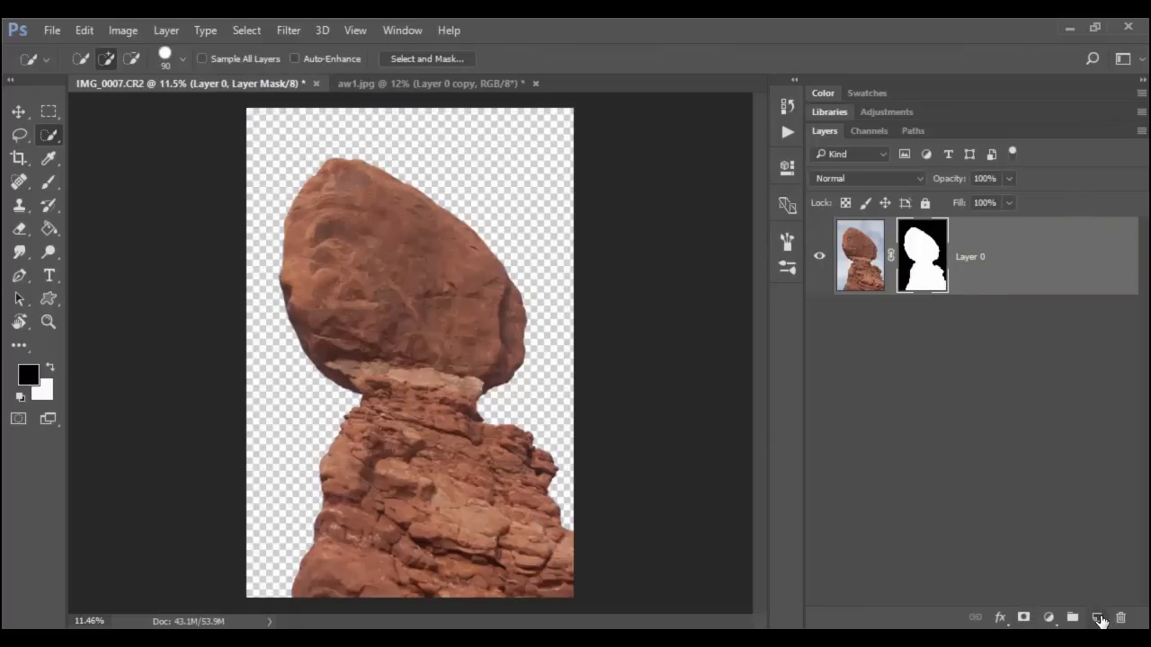
# Step: Create empty Layer 1 and move it beneath the masked rock Layer 0
pyautogui.click(1098, 618)
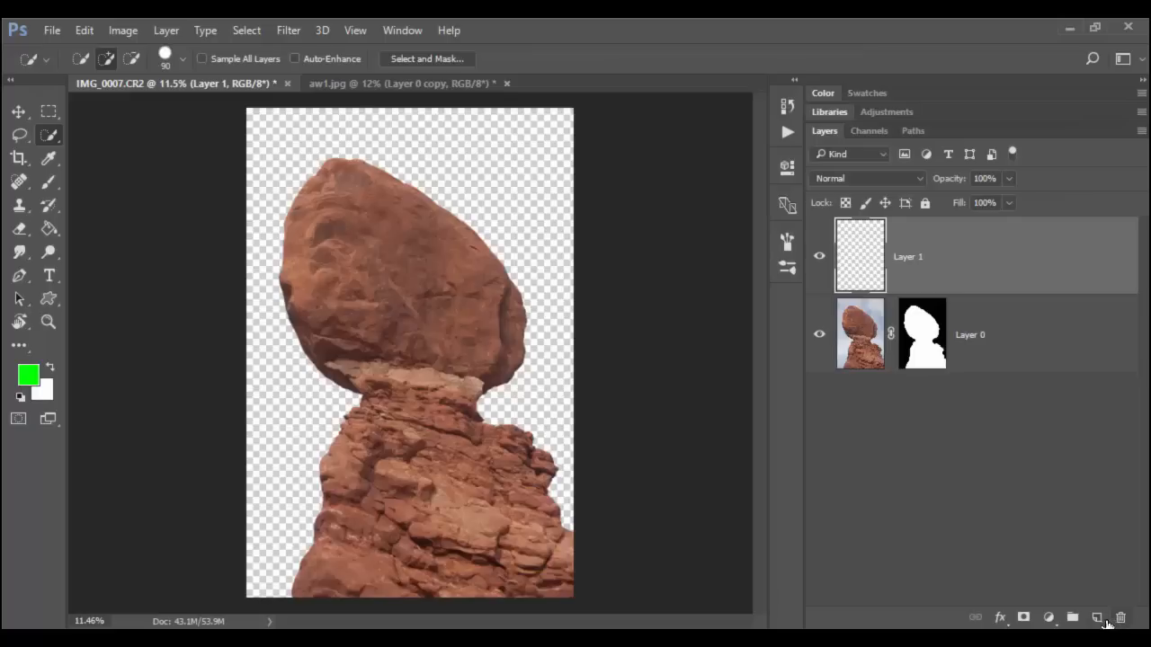
pyautogui.moveTo(1021, 284); pyautogui.dragTo(1028, 360)
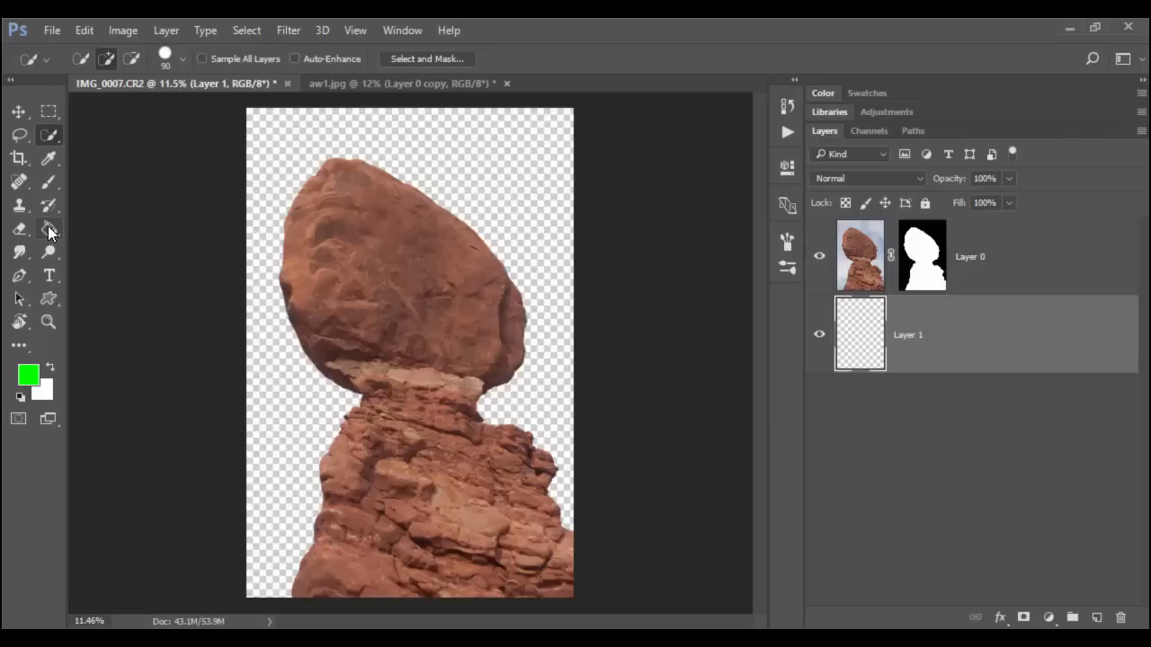
# Step: With the Paint Bucket and a red foreground colour, fill Layer 1 behind the rock solid red
pyautogui.click(53, 230)
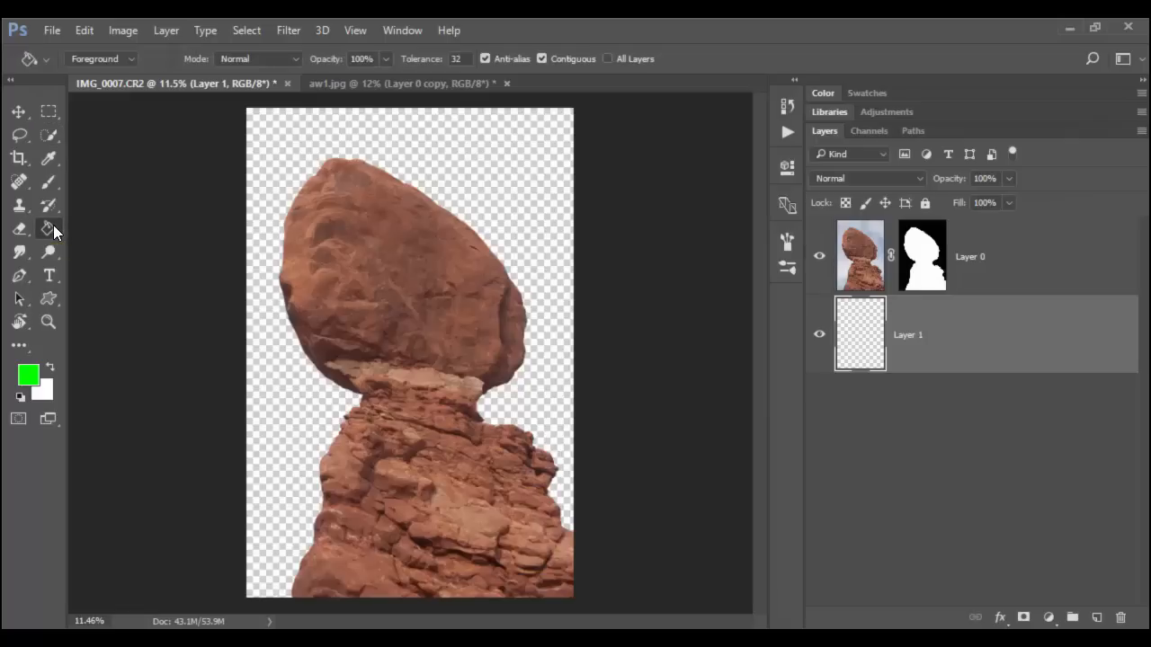
pyautogui.rightClick(53, 229)
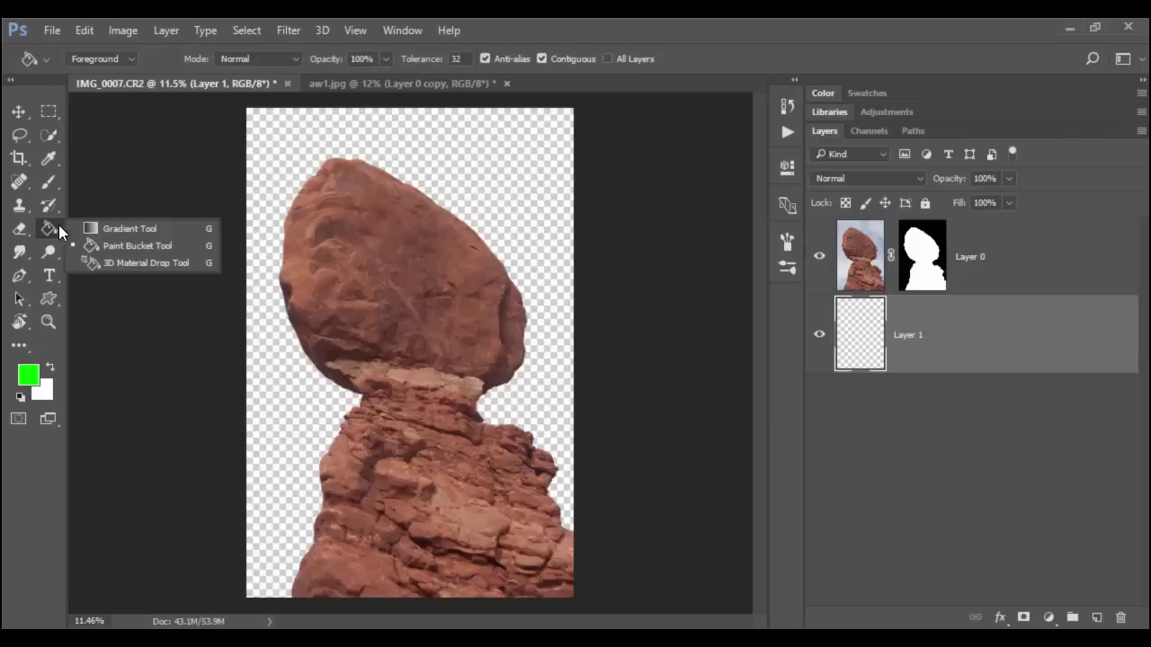
pyautogui.click(123, 244)
pyautogui.click(28, 376)
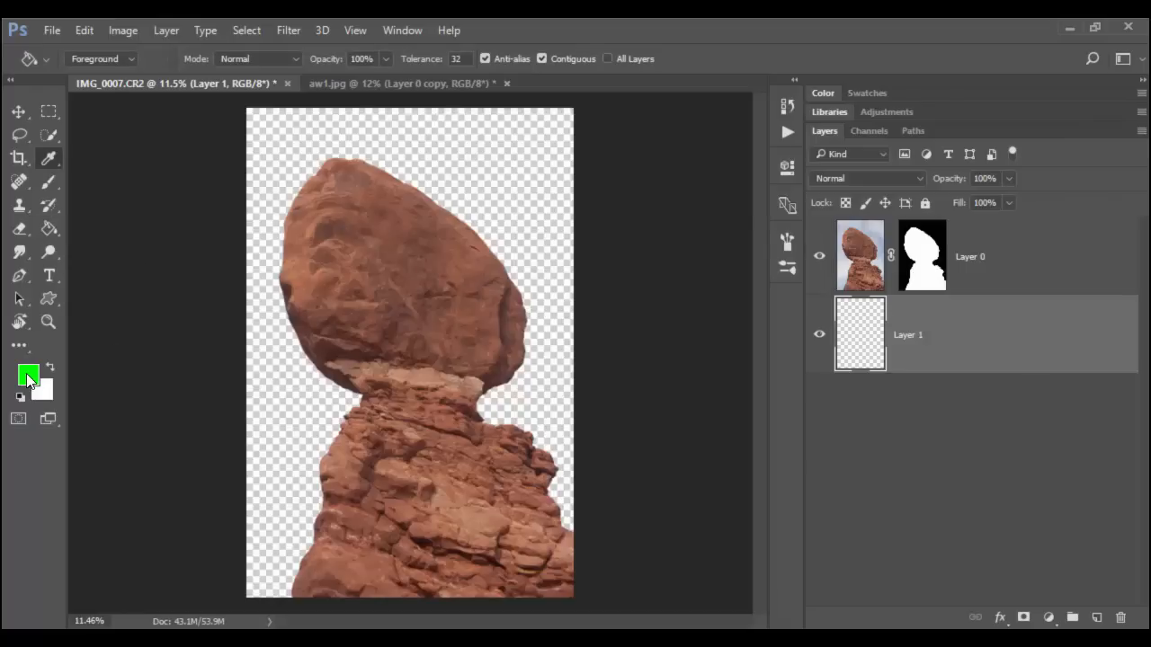
pyautogui.moveTo(593, 270); pyautogui.dragTo(586, 160)
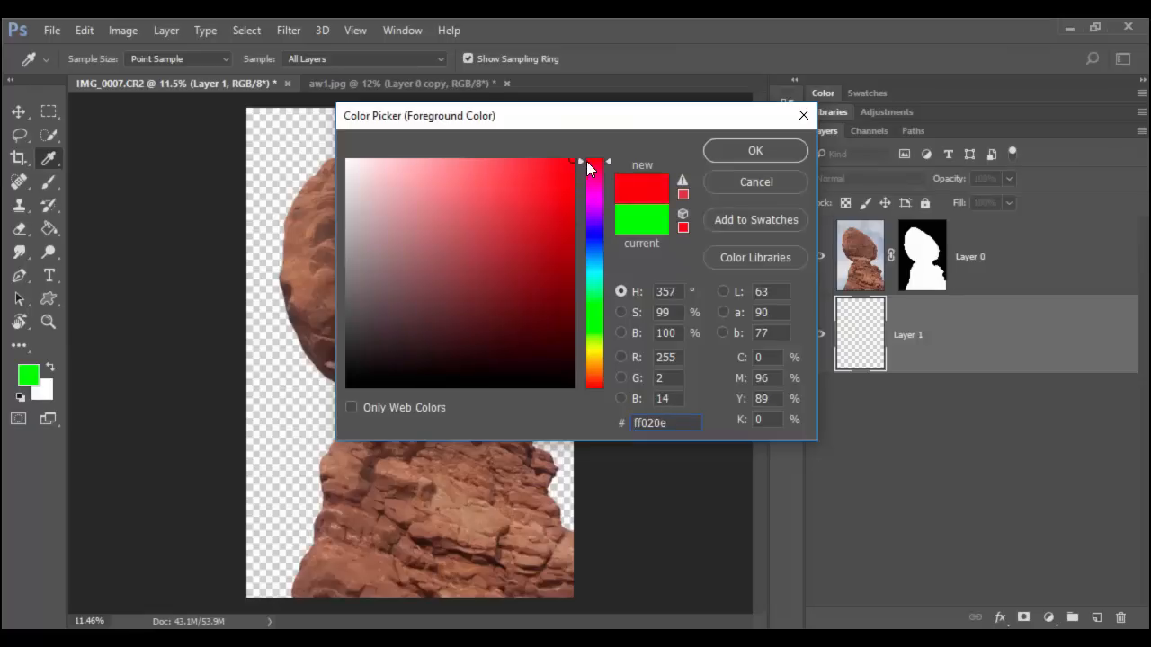
pyautogui.click(733, 156)
pyautogui.press('g')
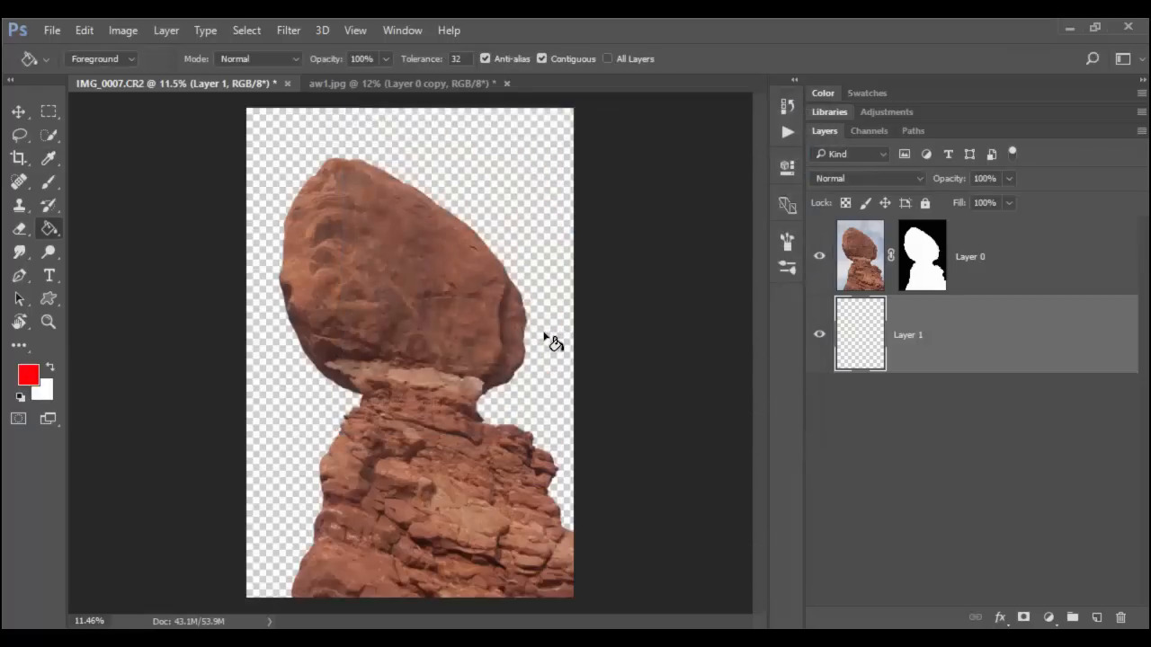
pyautogui.click(553, 346)
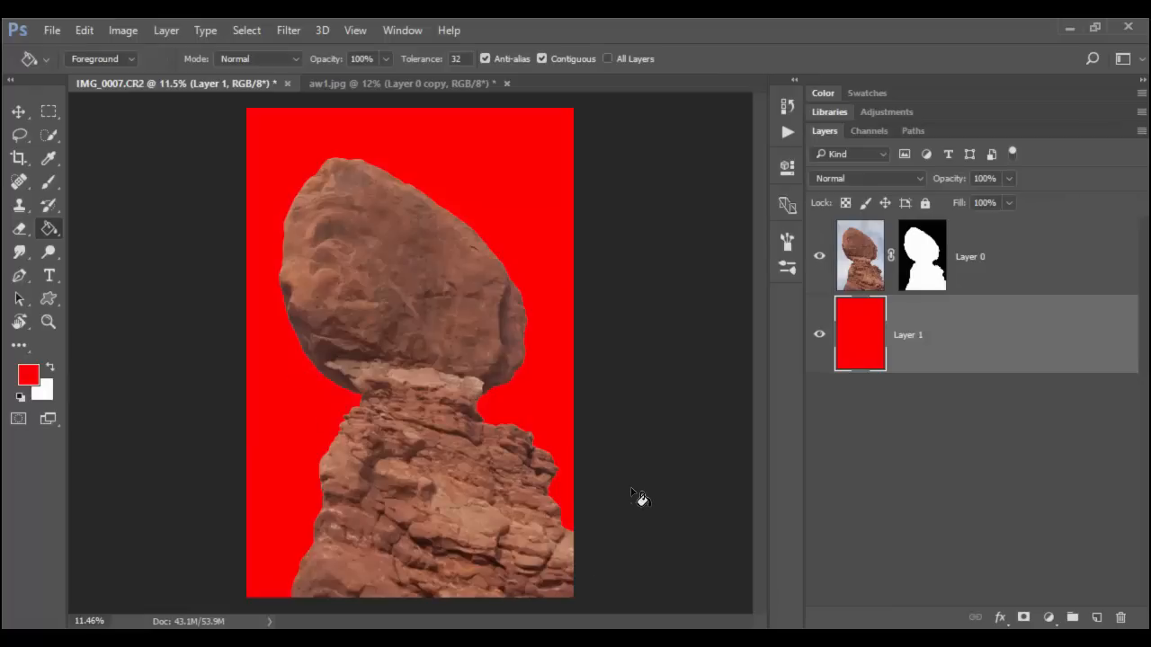
# Step: Zoom and pan onto the top boulder's masked edge against red, then move to the arch photo
pyautogui.press('z')
pyautogui.click(387, 175)
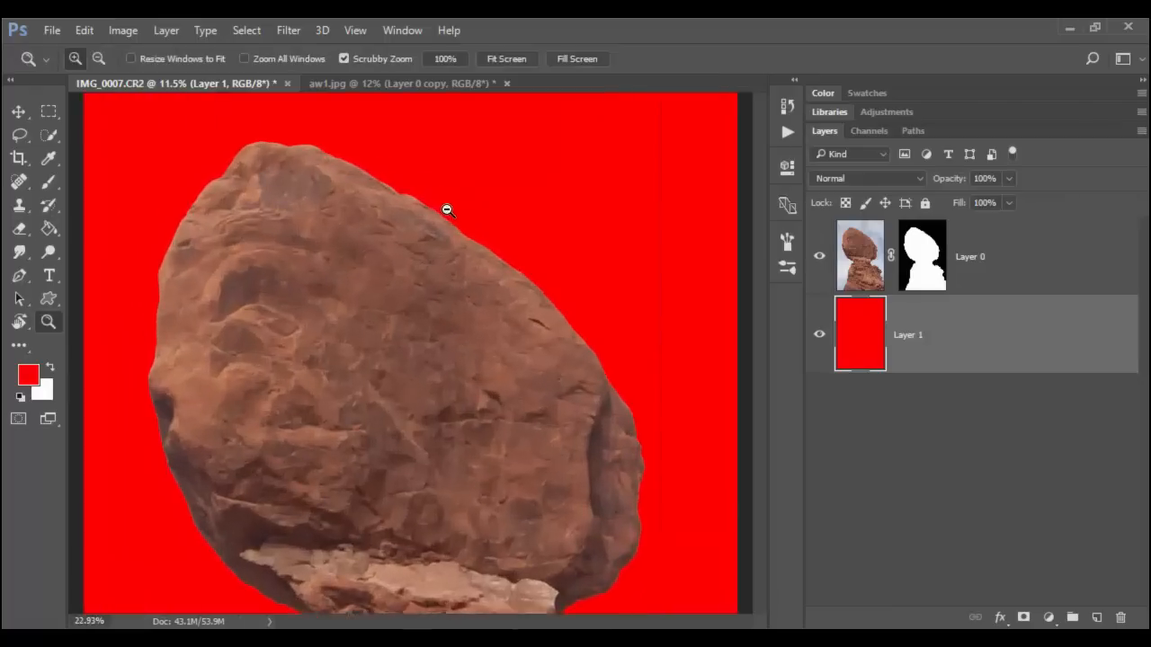
pyautogui.moveTo(447, 209); pyautogui.dragTo(449, 233)
pyautogui.moveTo(386, 488)
pyautogui.mouseDown()
pyautogui.moveTo(398, 275)
pyautogui.moveTo(400, 310)
pyautogui.moveTo(262, 494)
pyautogui.moveTo(314, 419)
pyautogui.moveTo(303, 298)
pyautogui.moveTo(429, 548)
pyautogui.moveTo(419, 513)
pyautogui.moveTo(429, 458)
pyautogui.mouseUp()
pyautogui.moveTo(424, 223); pyautogui.dragTo(435, 282)
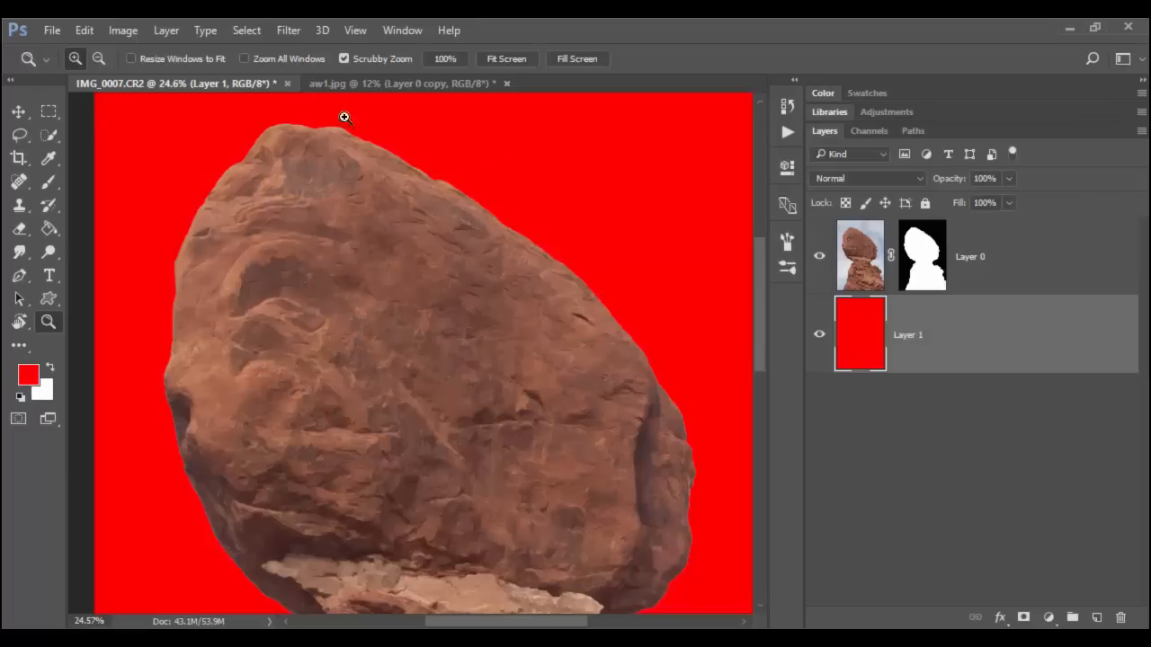
pyautogui.click(399, 84)
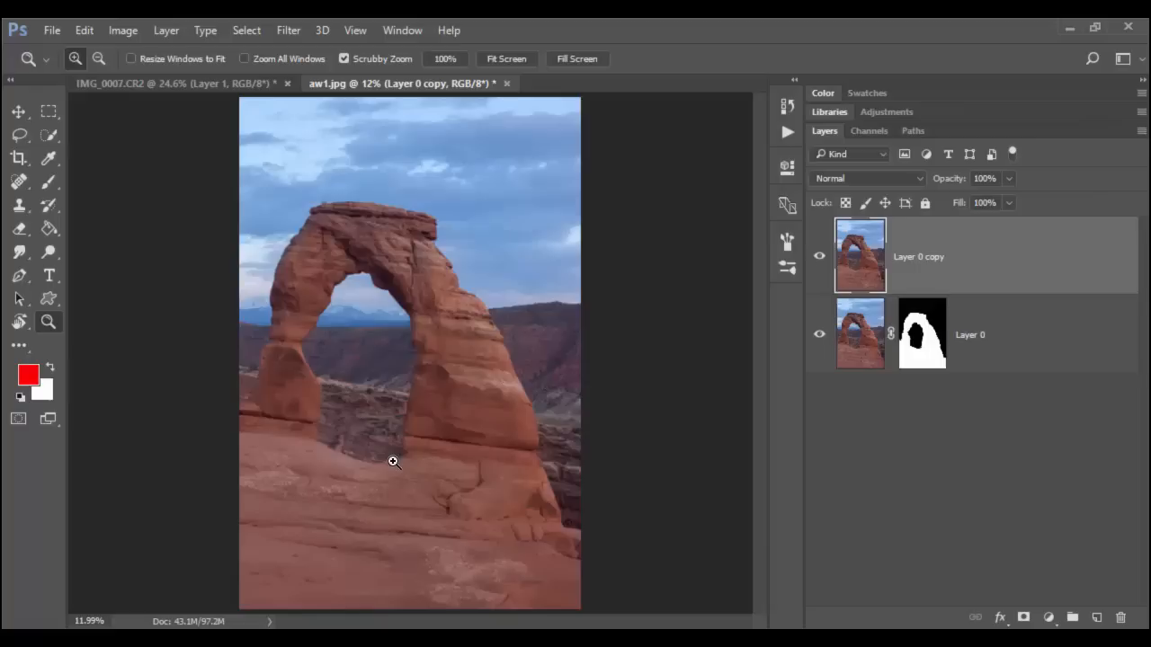
pyautogui.click(48, 137)
pyautogui.click(131, 151)
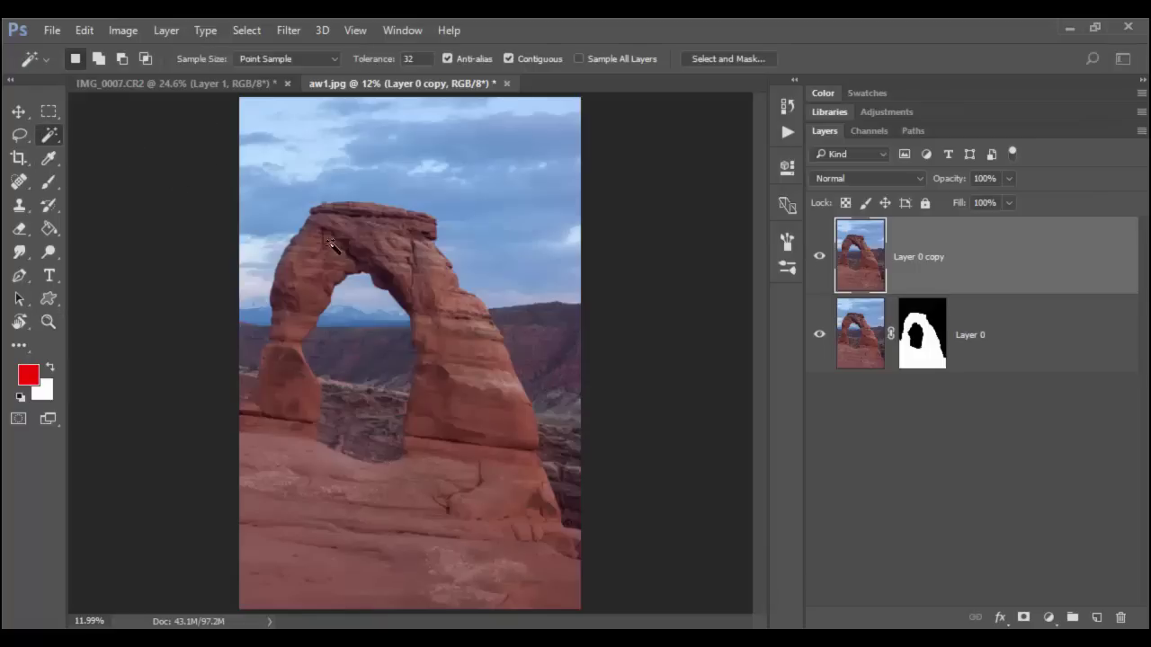
pyautogui.click(400, 256)
pyautogui.keyDown('shift'); pyautogui.click(453, 334); pyautogui.keyUp('shift')
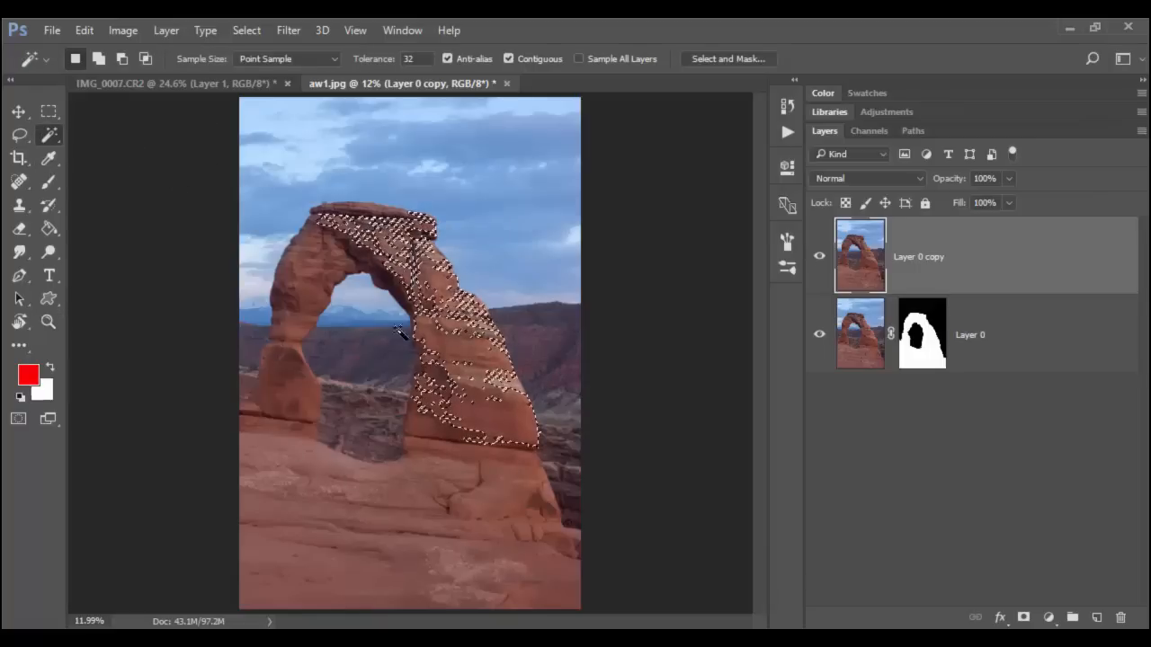
pyautogui.hotkey('ctrl', 'd')
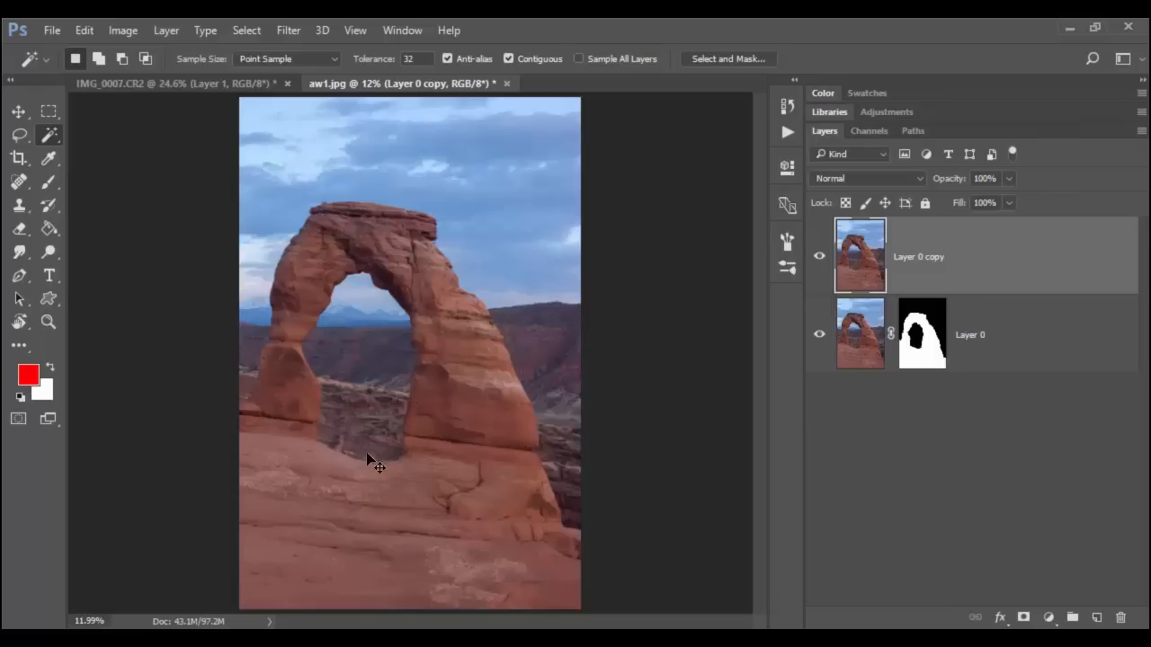
pyautogui.keyDown('alt'); pyautogui.click(819, 339); pyautogui.keyUp('alt')
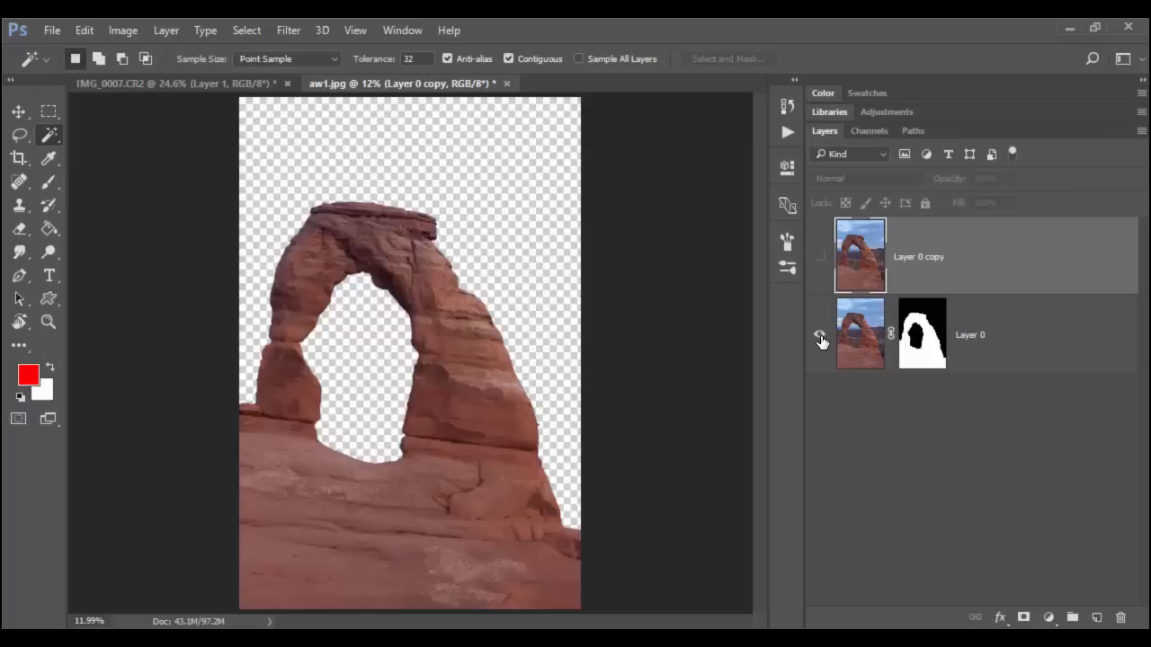
pyautogui.keyDown('alt'); pyautogui.click(819, 338); pyautogui.keyUp('alt')
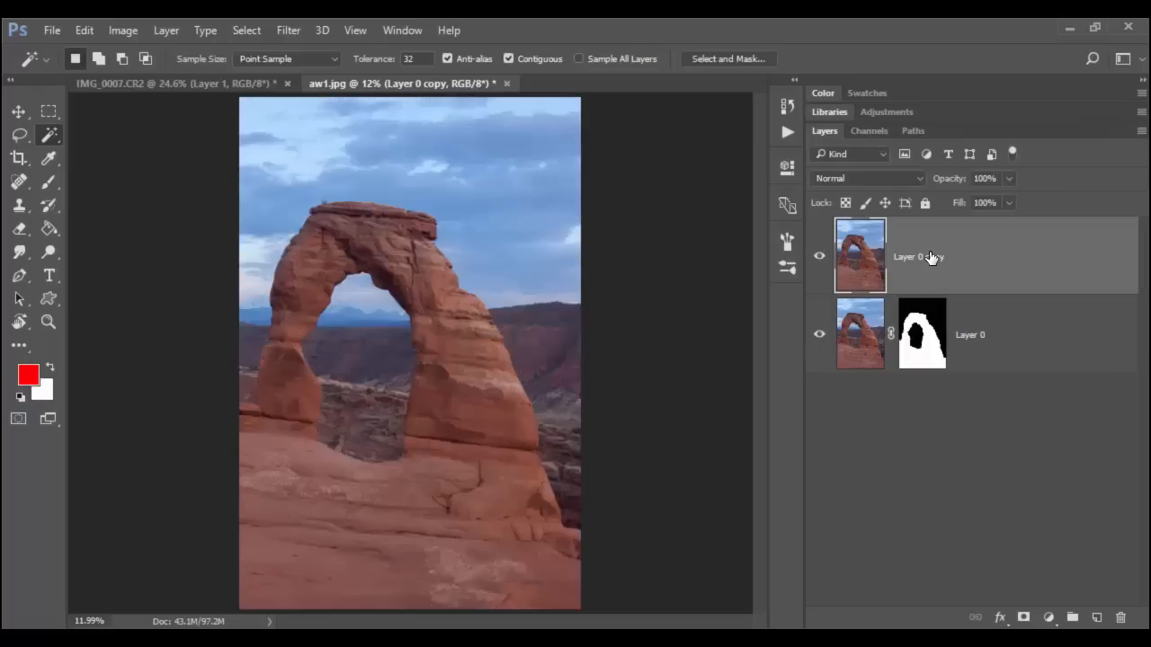
# Step: With the Quick Selection Tool select the arch's right leg and zoom in on the arch top
pyautogui.rightClick(49, 137)
pyautogui.click(132, 137)
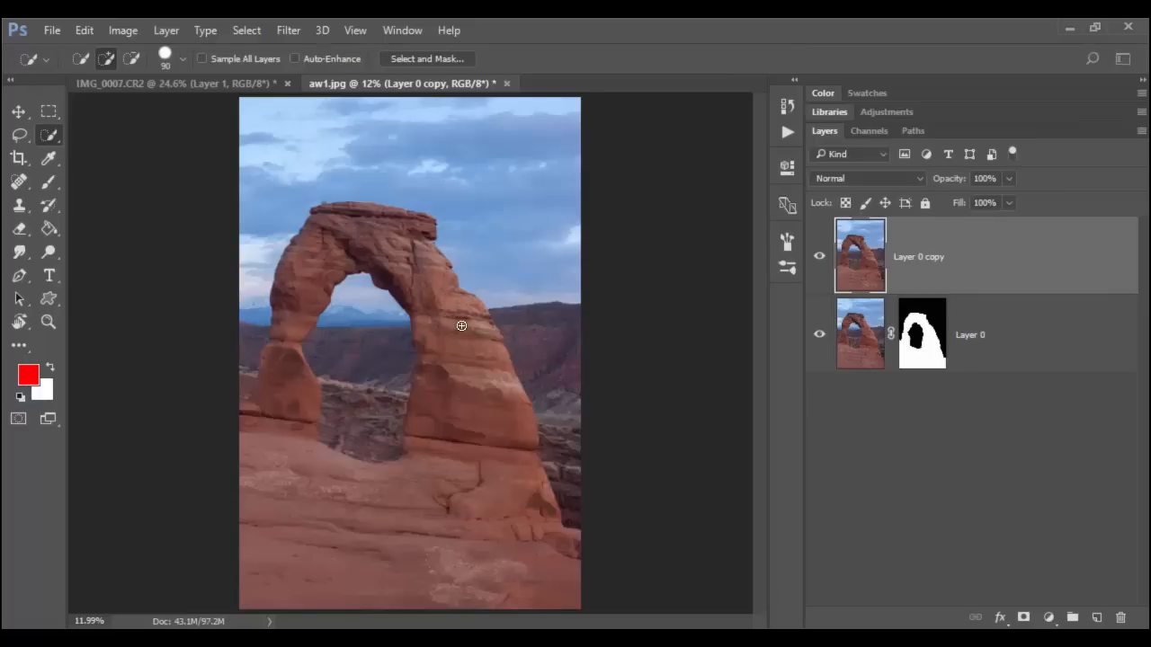
pyautogui.moveTo(458, 320); pyautogui.dragTo(477, 417)
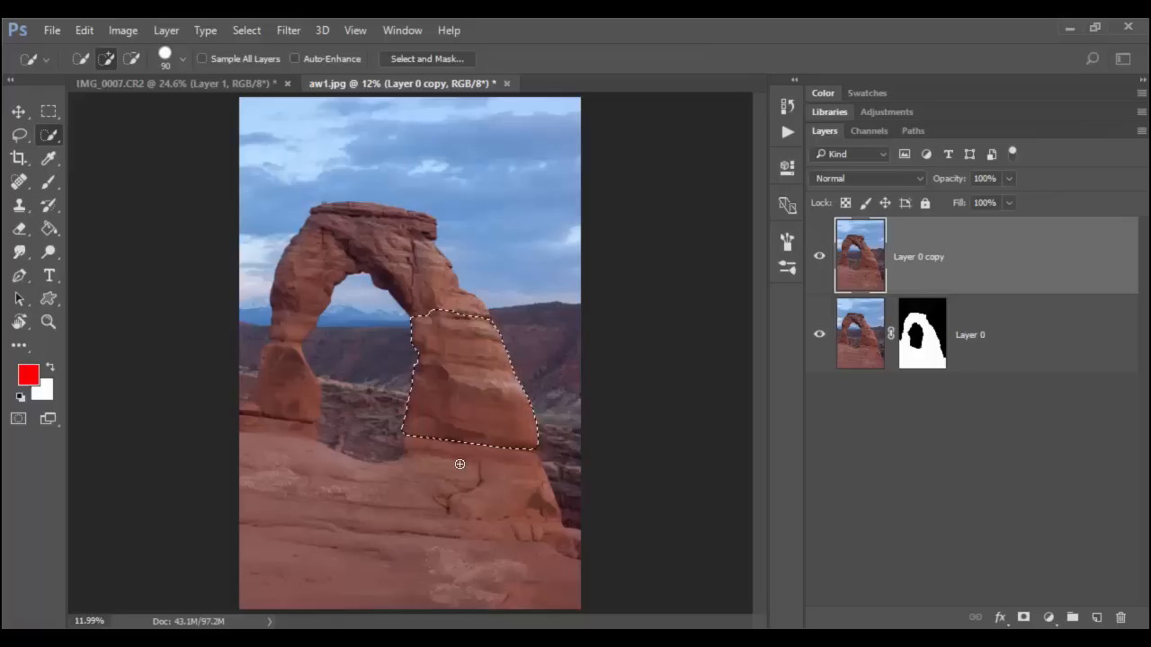
pyautogui.hotkey('ctrl', '+')
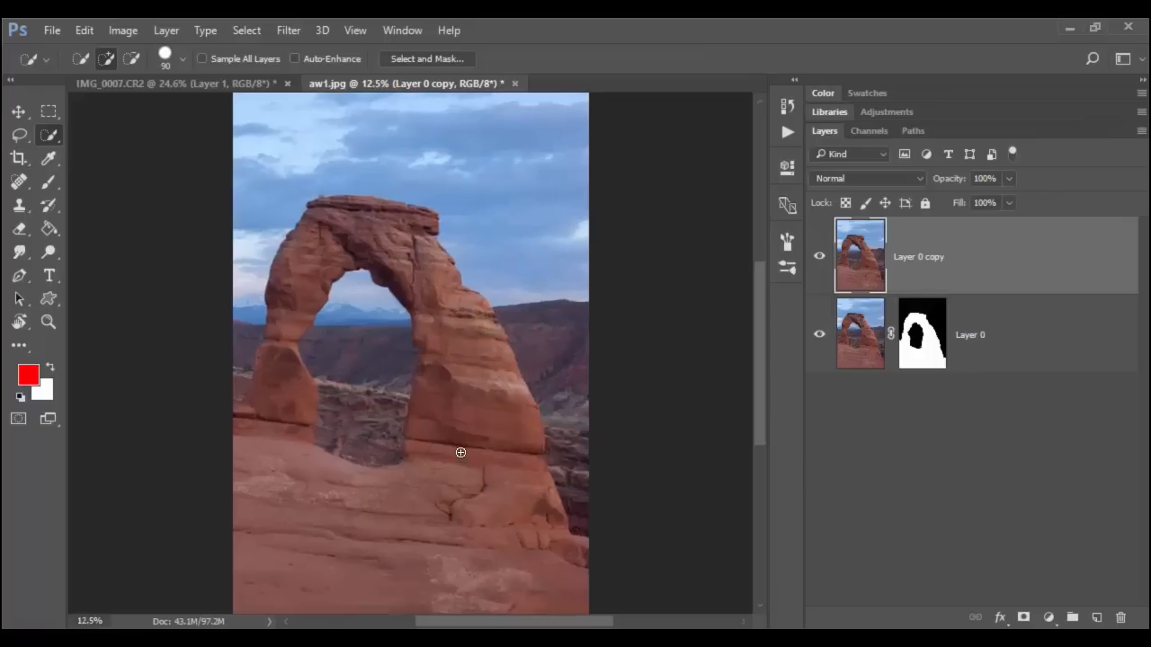
pyautogui.hotkey('ctrl', '+')
pyautogui.hotkey('ctrl', '+')
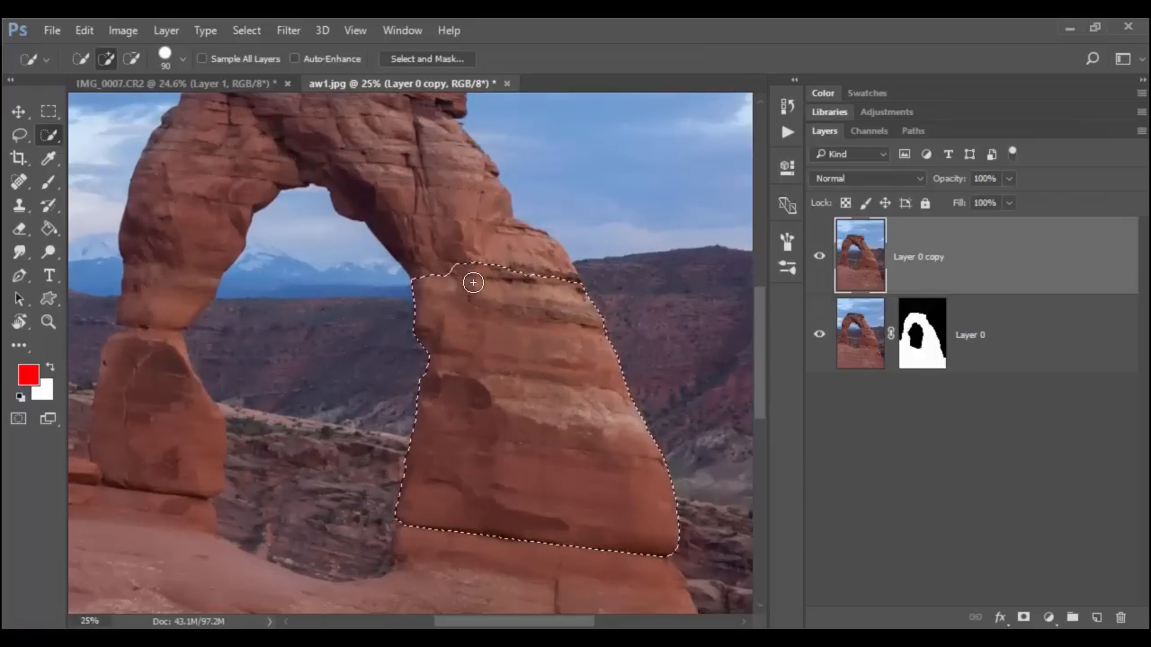
pyautogui.moveTo(480, 243); pyautogui.dragTo(480, 385)
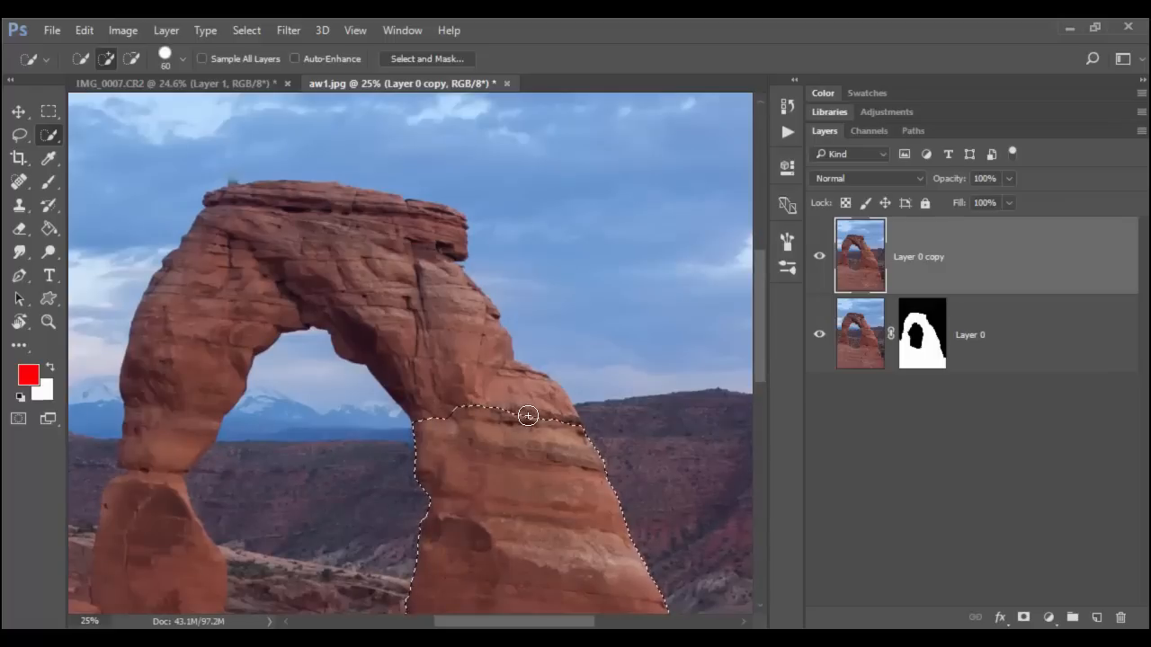
# Step: With a smaller brush extend the selection up the right leg, over the top and onto the left pillar
pyautogui.press('[')
pyautogui.press('[')
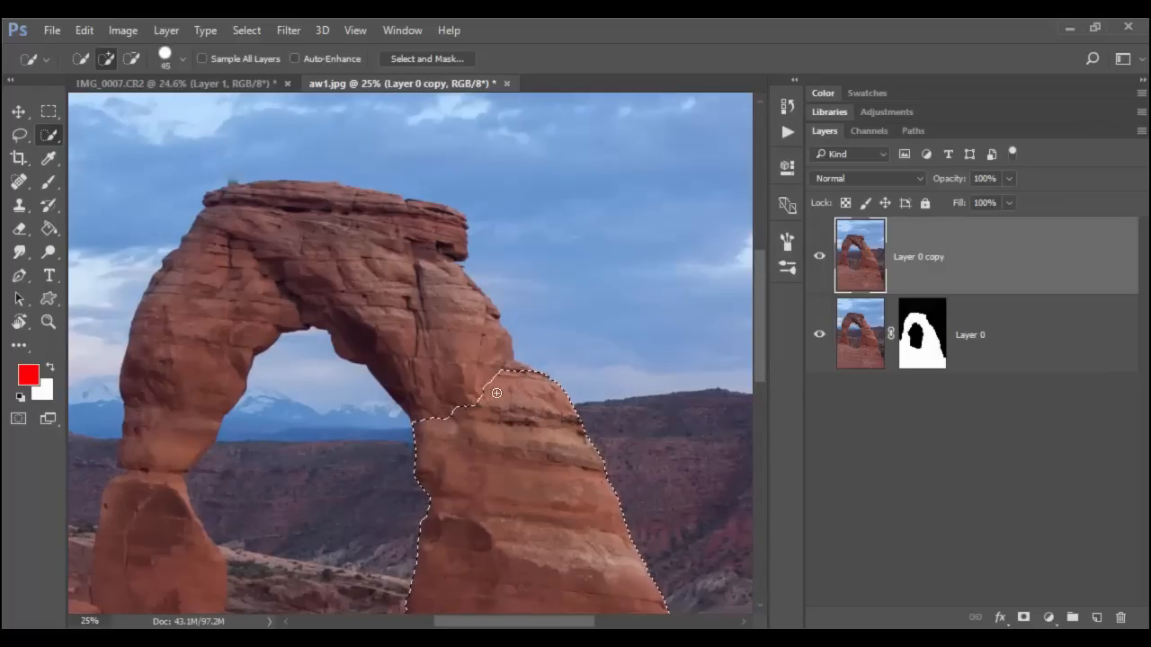
pyautogui.moveTo(499, 391)
pyautogui.mouseDown()
pyautogui.moveTo(438, 358)
pyautogui.moveTo(368, 292)
pyautogui.moveTo(398, 244)
pyautogui.moveTo(442, 236)
pyautogui.moveTo(441, 209)
pyautogui.moveTo(313, 208)
pyautogui.moveTo(228, 175)
pyautogui.mouseUp()
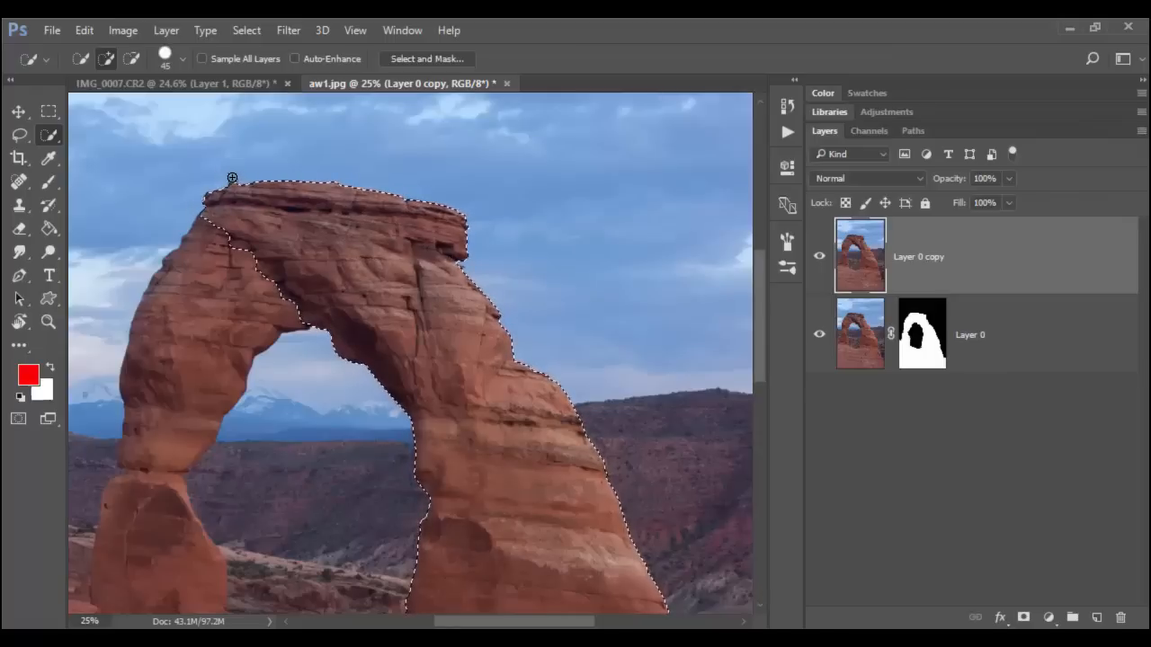
pyautogui.moveTo(237, 219)
pyautogui.mouseDown()
pyautogui.moveTo(210, 239)
pyautogui.moveTo(205, 270)
pyautogui.moveTo(175, 265)
pyautogui.moveTo(219, 301)
pyautogui.moveTo(224, 329)
pyautogui.moveTo(210, 327)
pyautogui.moveTo(185, 360)
pyautogui.moveTo(169, 474)
pyautogui.moveTo(263, 268)
pyautogui.moveTo(275, 334)
pyautogui.moveTo(229, 329)
pyautogui.moveTo(286, 250)
pyautogui.mouseUp()
pyautogui.press('space')
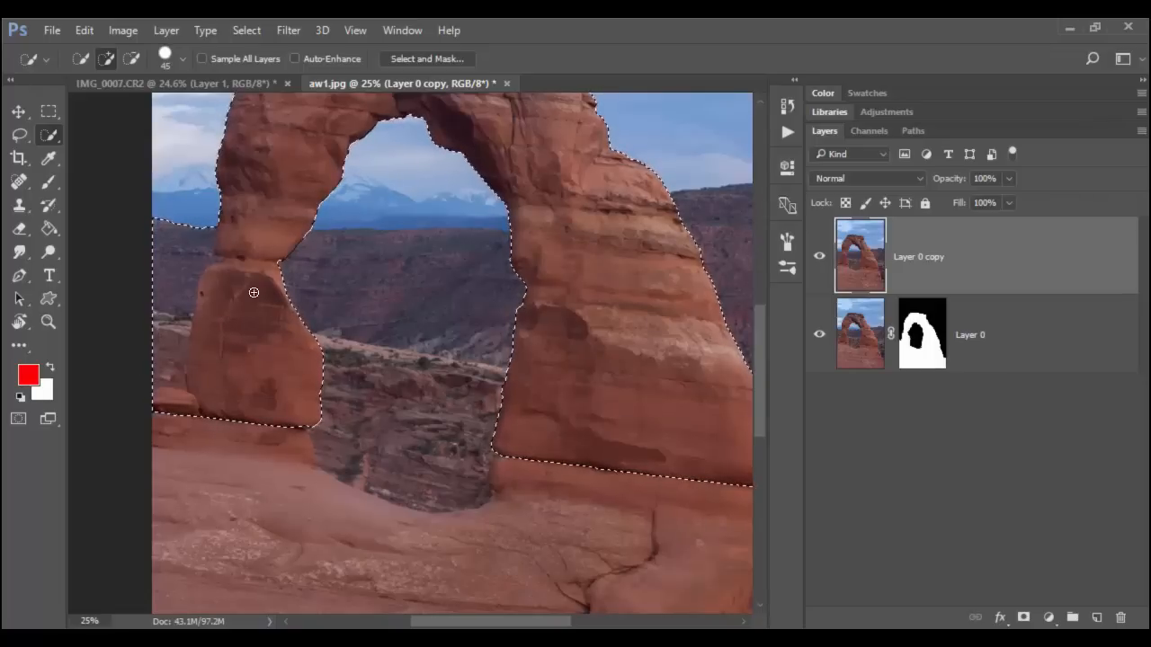
pyautogui.click(262, 394)
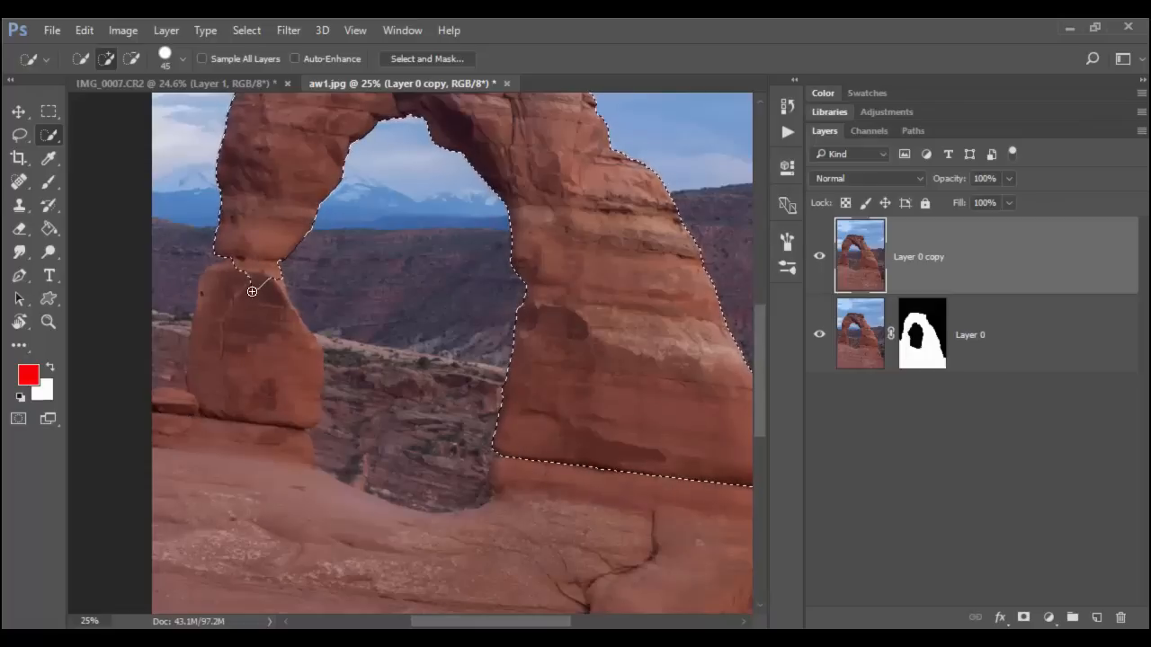
pyautogui.moveTo(249, 309); pyautogui.dragTo(242, 328)
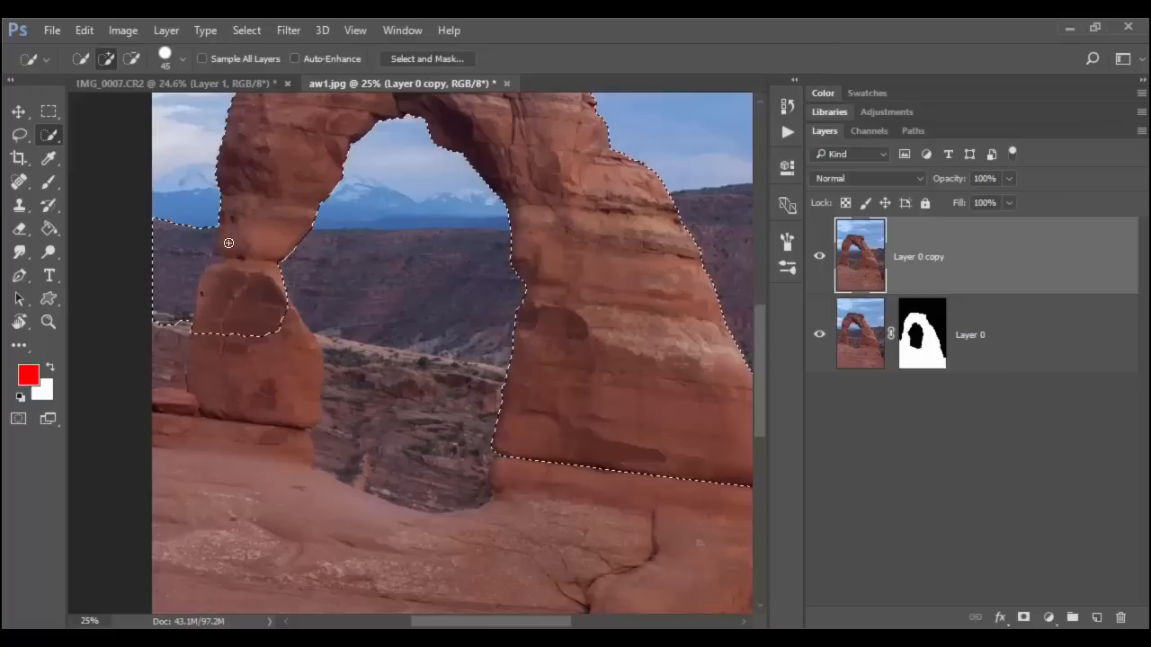
# Step: Check the selection in Quick Mask, then subtract the sky and sliver left of the arch
pyautogui.click(18, 420)
pyautogui.click(18, 420)
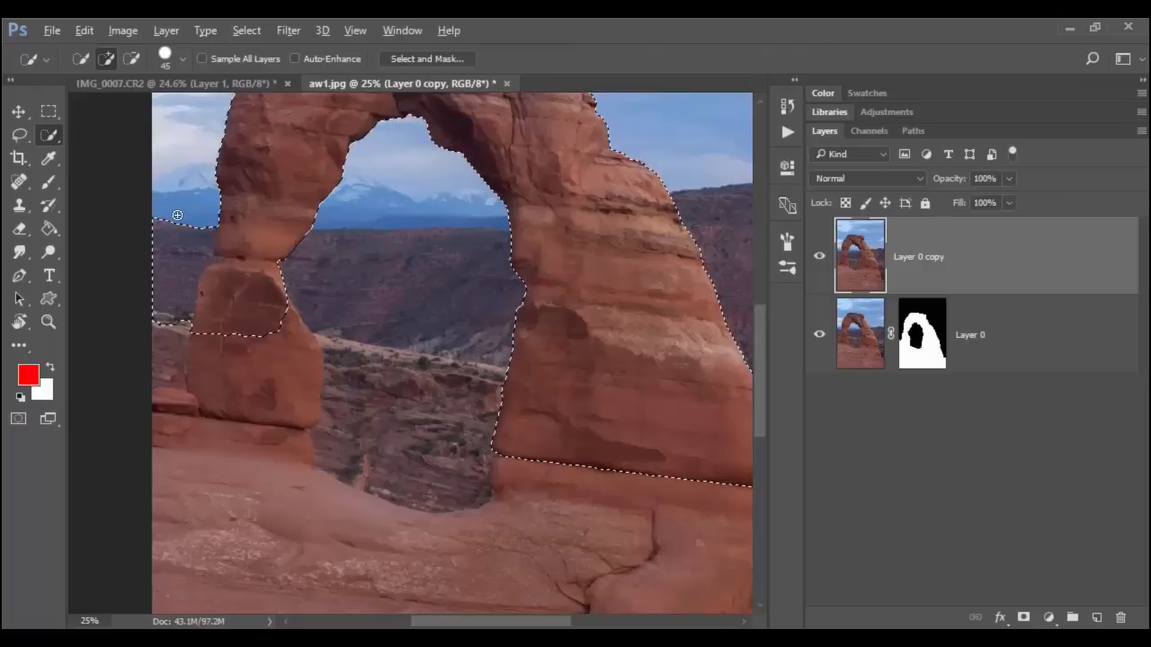
pyautogui.press('alt')
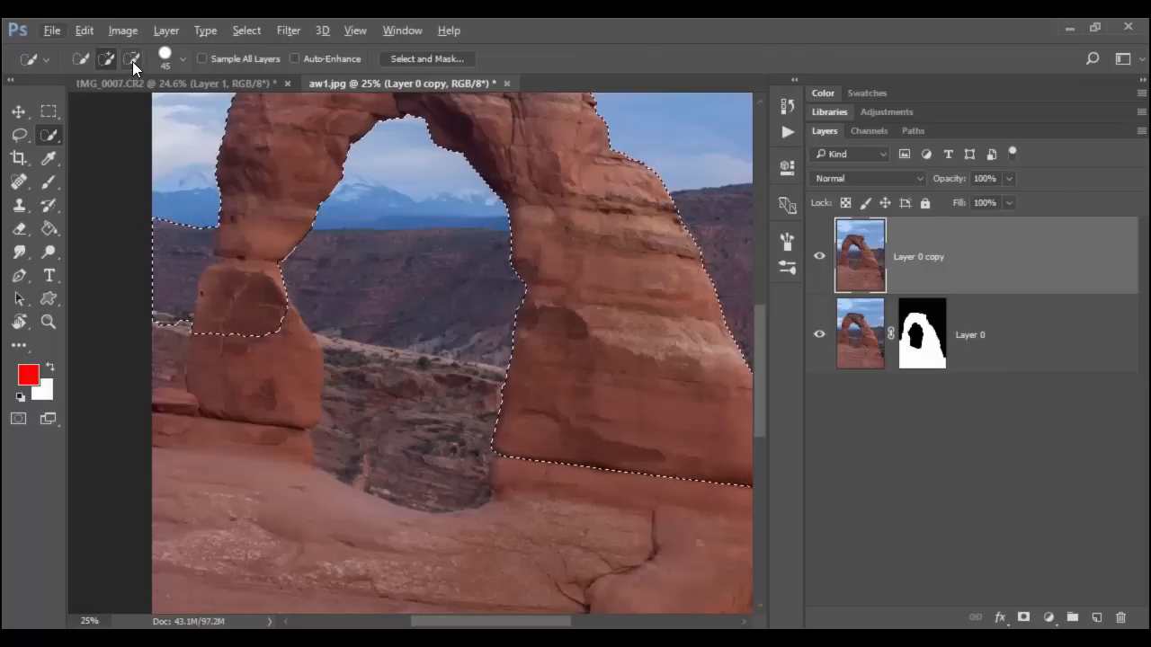
pyautogui.click(133, 57)
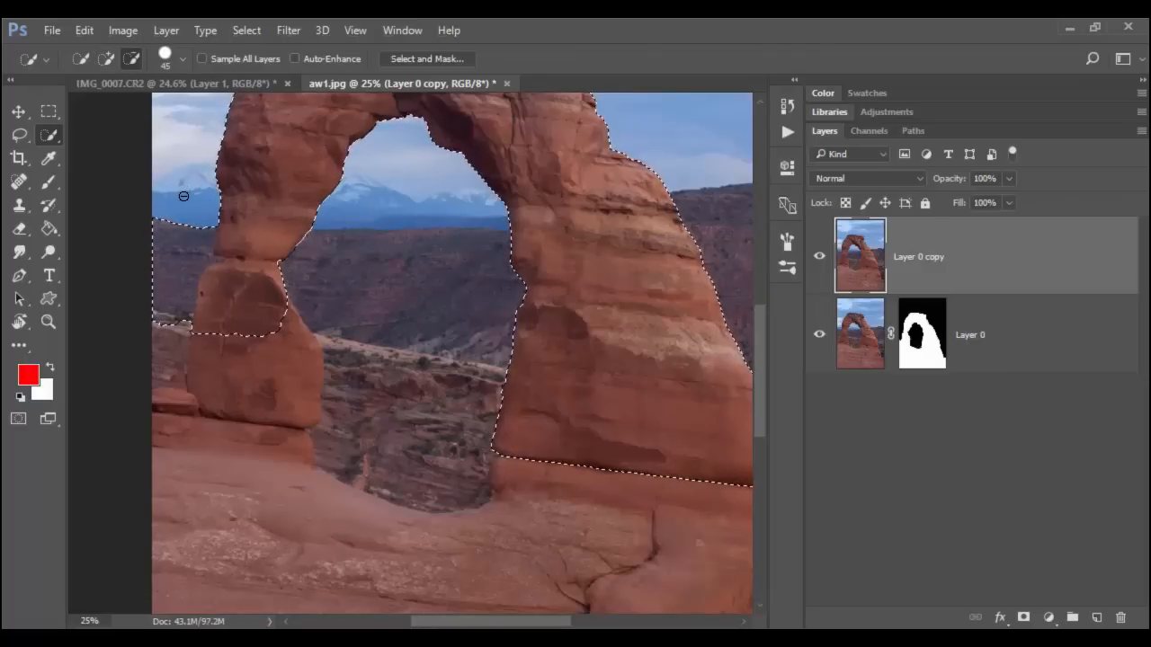
pyautogui.moveTo(165, 207)
pyautogui.mouseDown()
pyautogui.moveTo(161, 232)
pyautogui.moveTo(194, 256)
pyautogui.mouseUp()
pyautogui.click(194, 255)
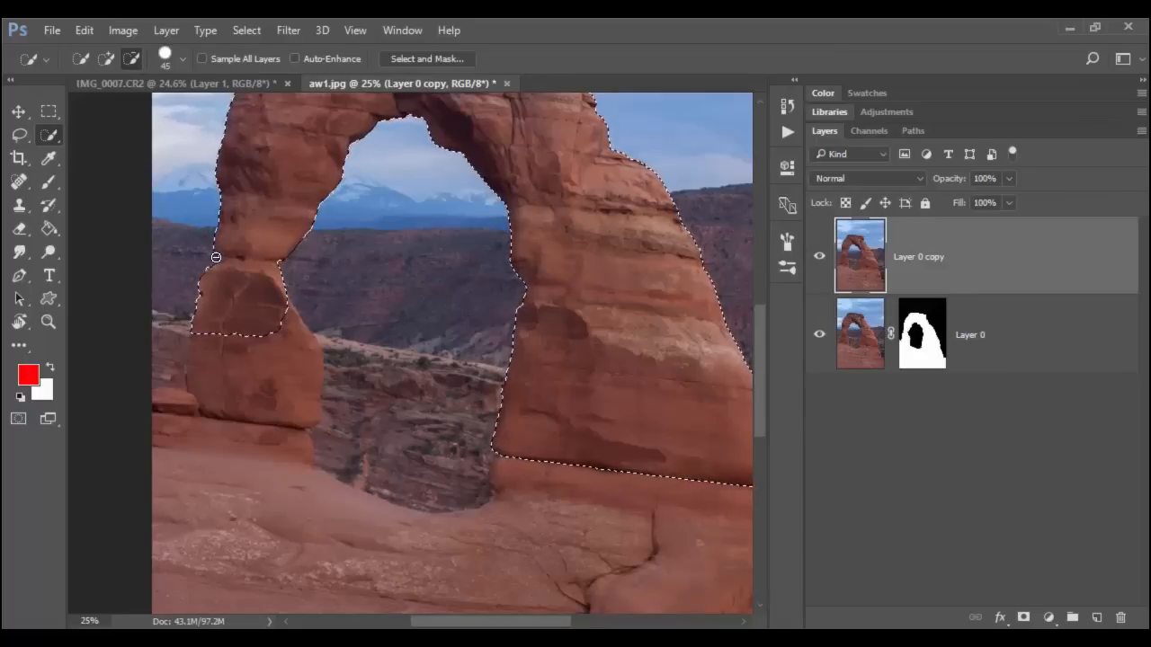
# Step: Using Auto-Enhance briefly, add the left-edge rock, ledge and whole left pillar while trimming the sky beside it
pyautogui.press('alt')
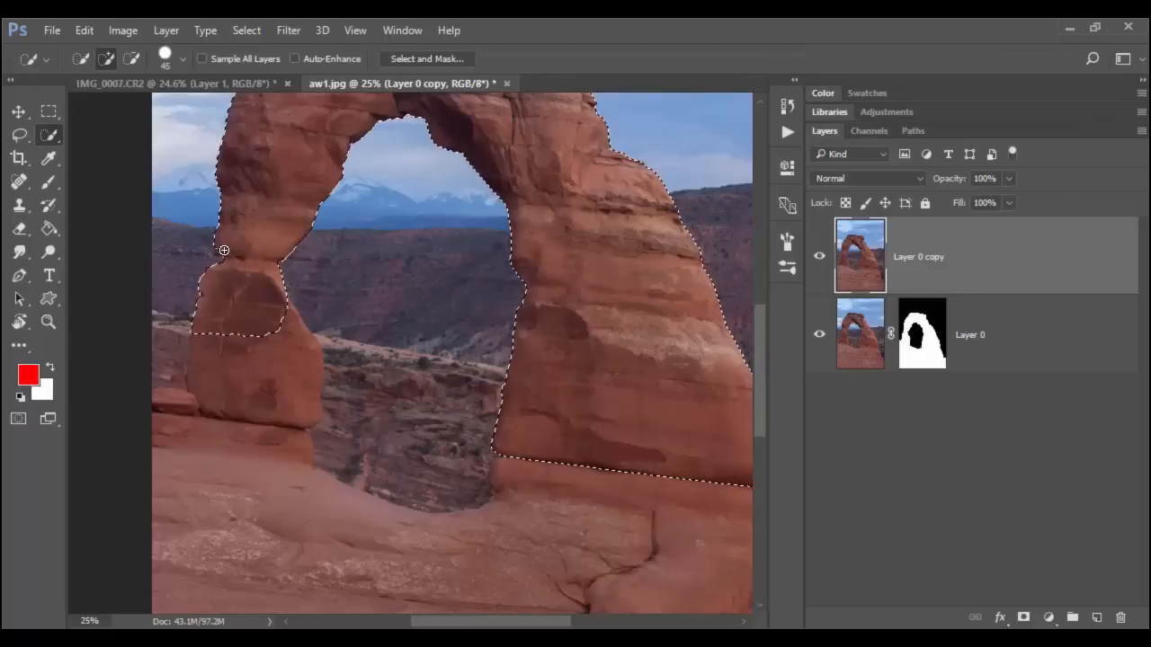
pyautogui.click(296, 58)
pyautogui.click(212, 361)
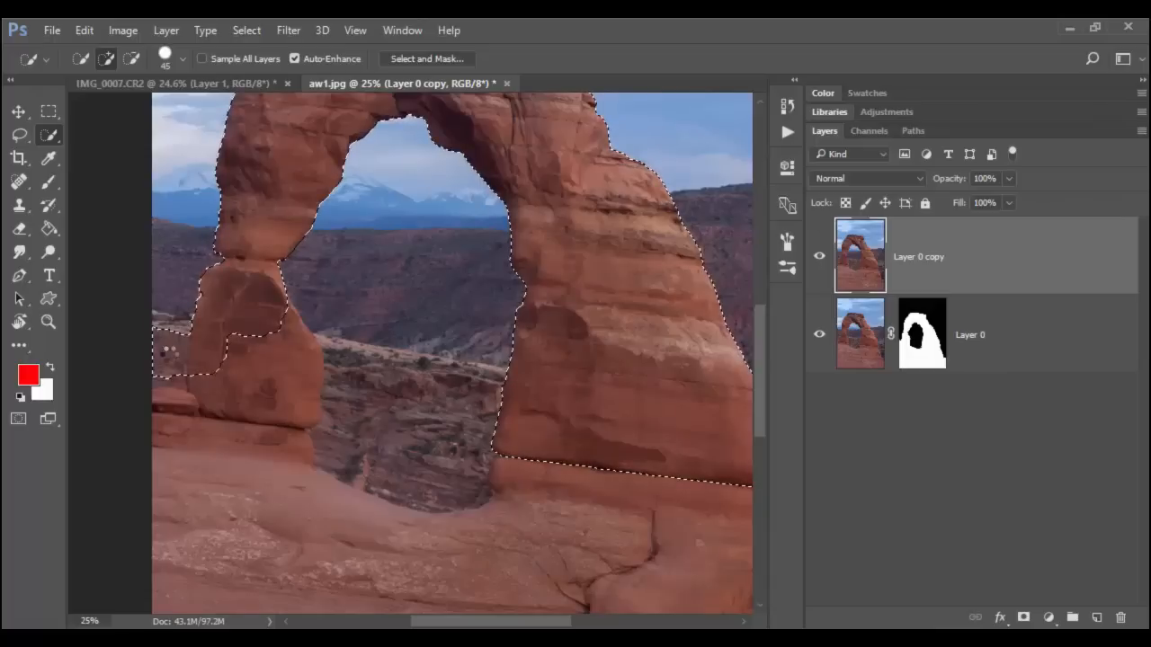
pyautogui.keyDown('alt'); pyautogui.click(168, 349); pyautogui.keyUp('alt')
pyautogui.press('alt')
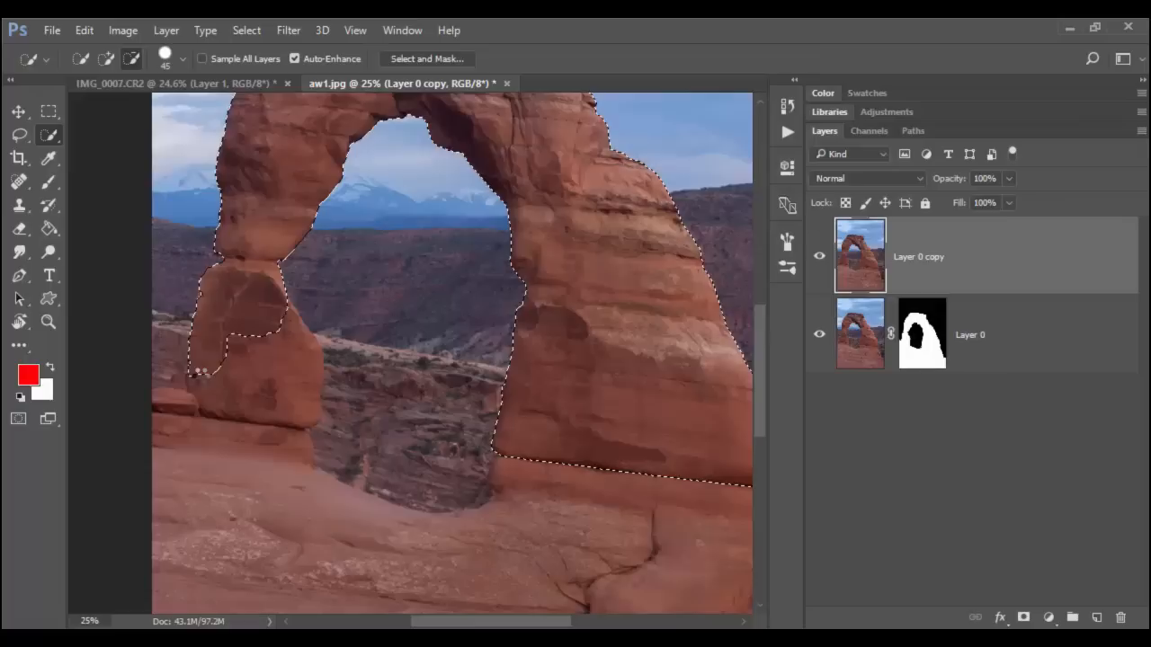
pyautogui.click(295, 60)
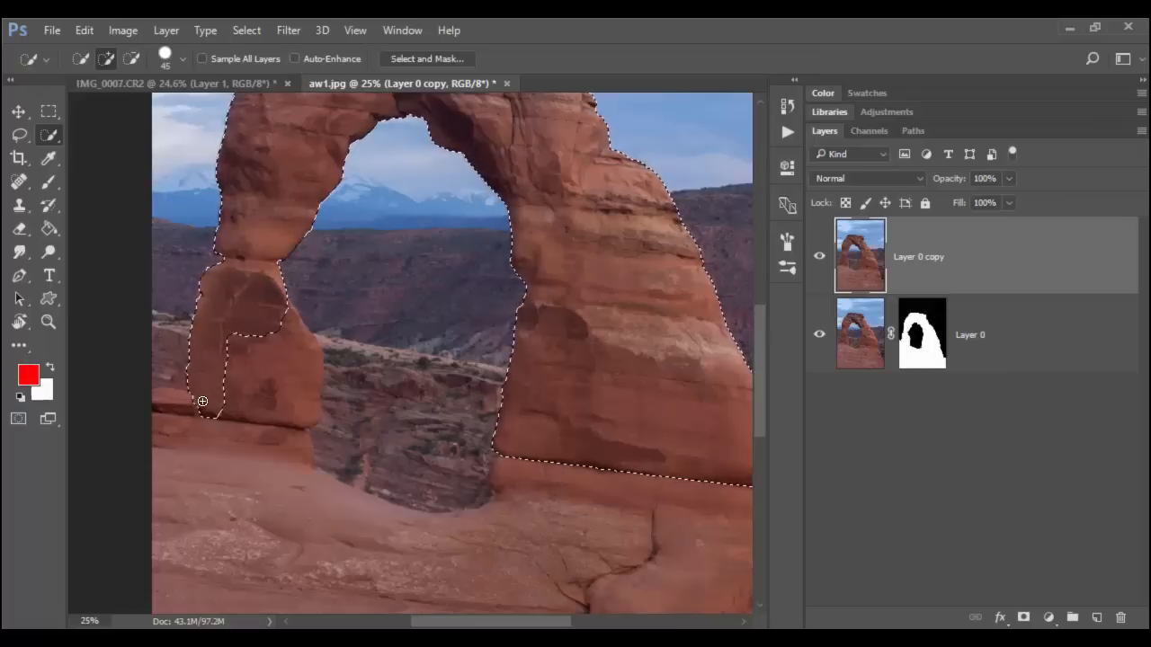
pyautogui.moveTo(199, 399); pyautogui.dragTo(160, 404)
pyautogui.moveTo(238, 355)
pyautogui.mouseDown()
pyautogui.moveTo(265, 461)
pyautogui.moveTo(206, 413)
pyautogui.mouseUp()
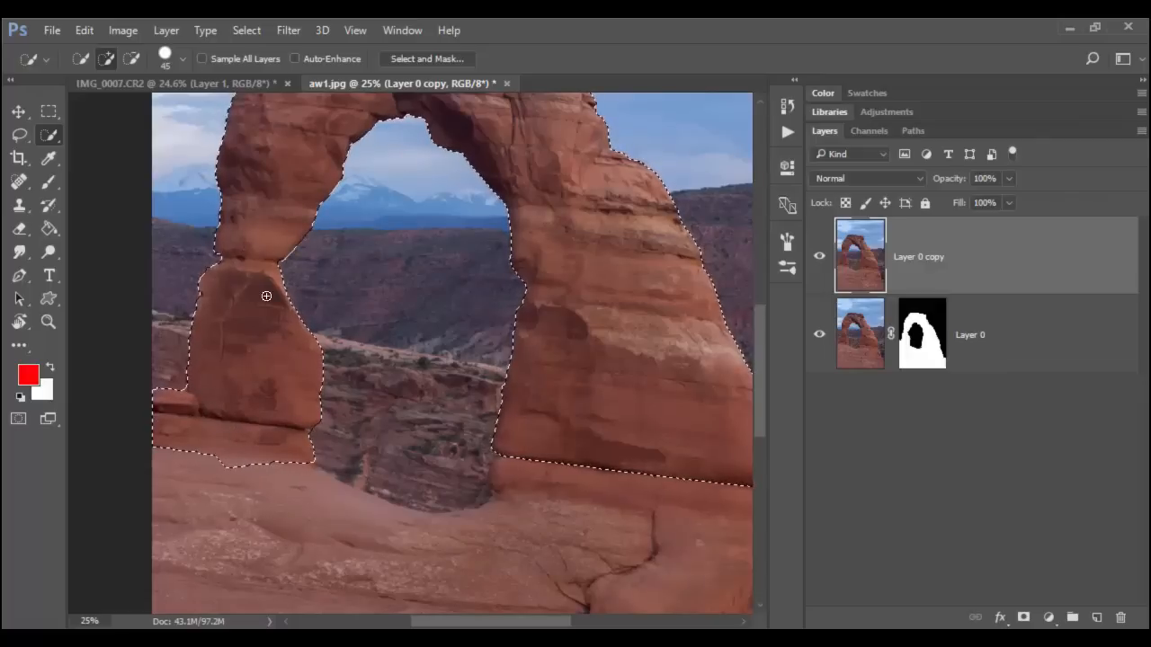
# Step: Extend the selection along the whole rock floor and up the arch's right edge, excluding the opening
pyautogui.moveTo(534, 535)
pyautogui.mouseDown()
pyautogui.moveTo(499, 428)
pyautogui.moveTo(428, 317)
pyautogui.moveTo(337, 311)
pyautogui.moveTo(514, 300)
pyautogui.moveTo(486, 301)
pyautogui.moveTo(480, 314)
pyautogui.mouseUp()
pyautogui.moveTo(249, 226)
pyautogui.mouseDown()
pyautogui.moveTo(257, 249)
pyautogui.moveTo(327, 288)
pyautogui.moveTo(329, 213)
pyautogui.moveTo(296, 232)
pyautogui.moveTo(288, 205)
pyautogui.moveTo(328, 255)
pyautogui.mouseUp()
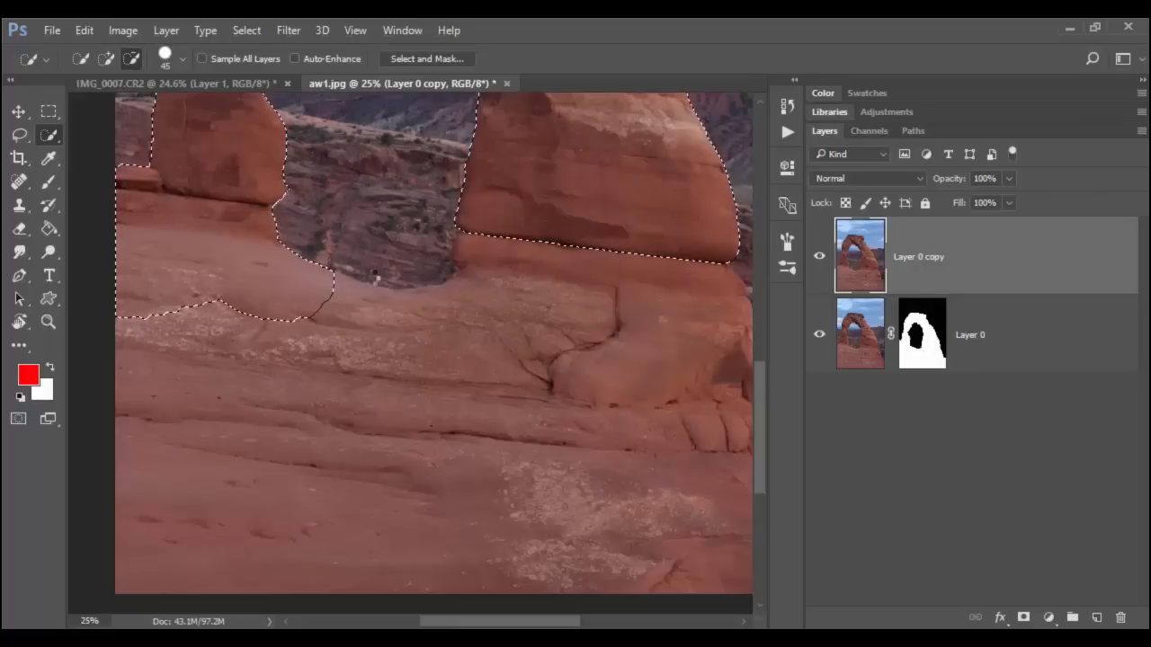
pyautogui.moveTo(341, 301)
pyautogui.mouseDown()
pyautogui.moveTo(444, 309)
pyautogui.moveTo(466, 281)
pyautogui.moveTo(469, 245)
pyautogui.moveTo(447, 248)
pyautogui.mouseUp()
pyautogui.press('alt')
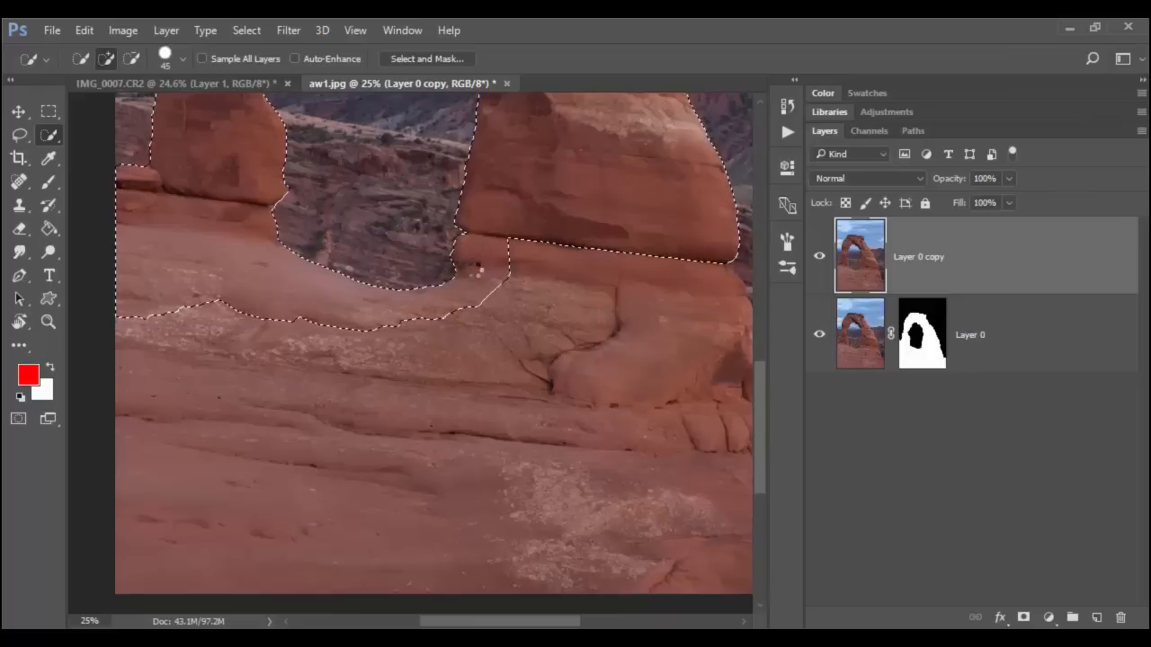
pyautogui.moveTo(478, 268); pyautogui.dragTo(585, 267)
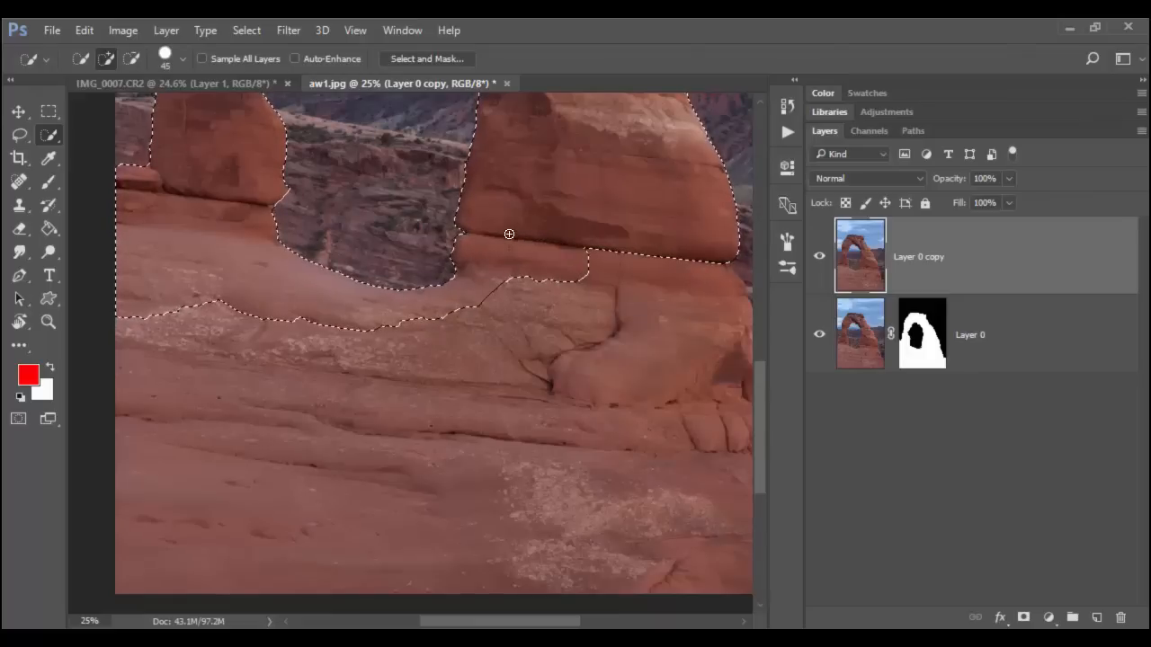
pyautogui.moveTo(509, 234); pyautogui.dragTo(660, 313)
pyautogui.moveTo(578, 312); pyautogui.dragTo(488, 254)
pyautogui.moveTo(488, 210)
pyautogui.mouseDown()
pyautogui.moveTo(548, 204)
pyautogui.moveTo(589, 309)
pyautogui.mouseUp()
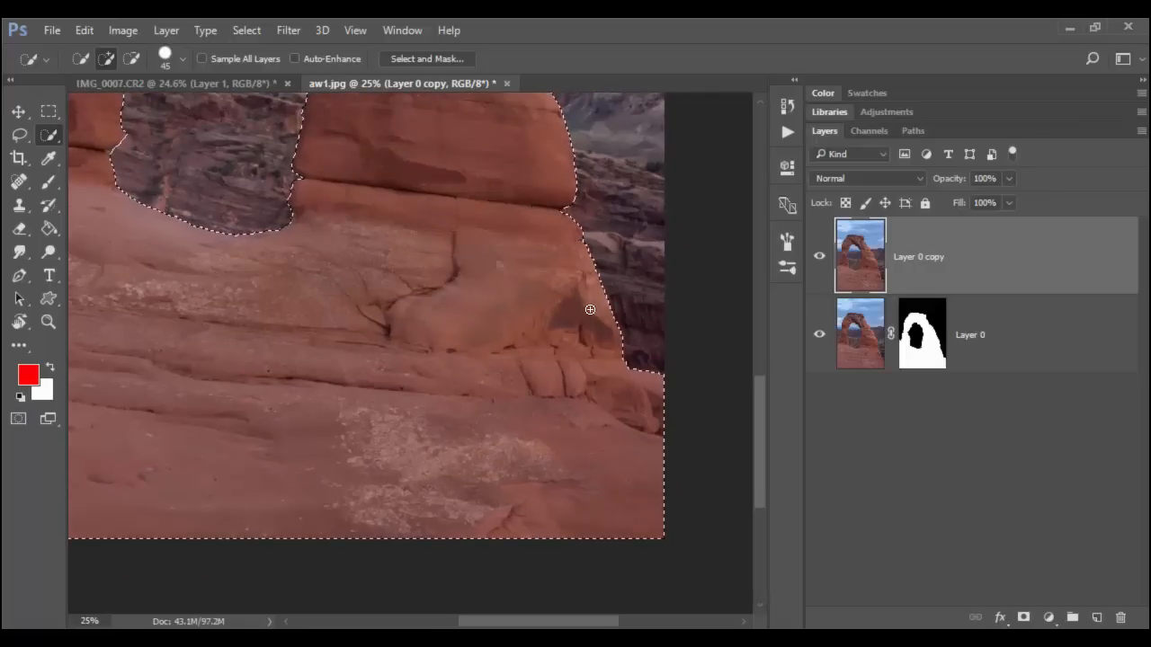
pyautogui.moveTo(101, 480)
pyautogui.mouseDown()
pyautogui.moveTo(353, 481)
pyautogui.moveTo(402, 524)
pyautogui.mouseUp()
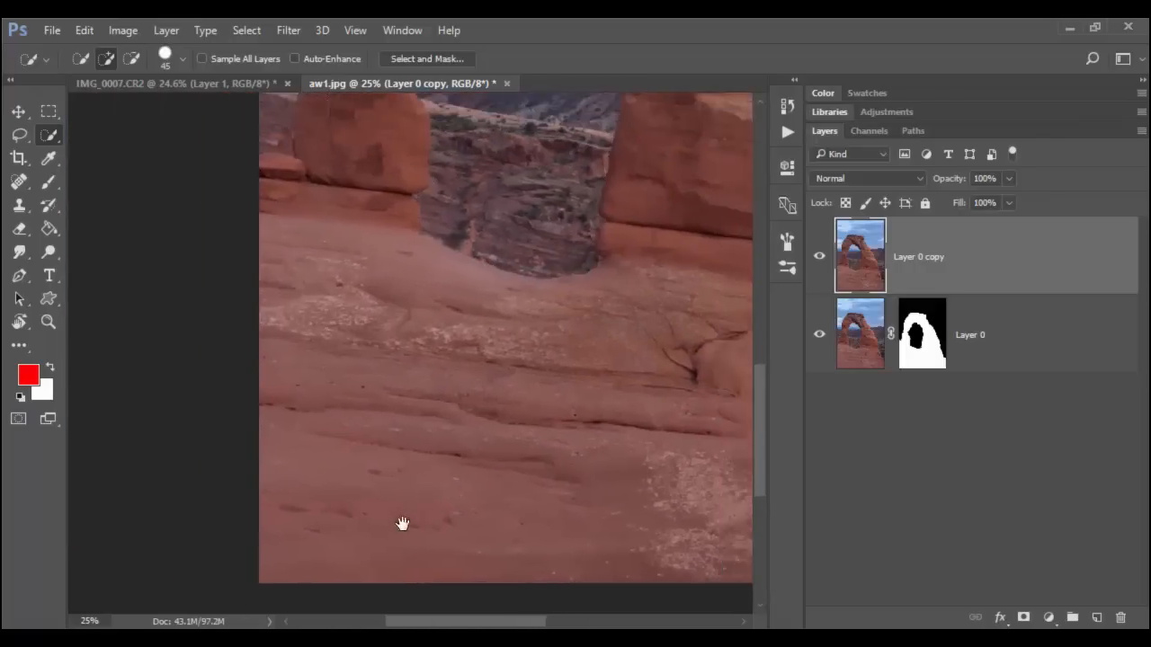
pyautogui.moveTo(491, 329); pyautogui.dragTo(388, 440)
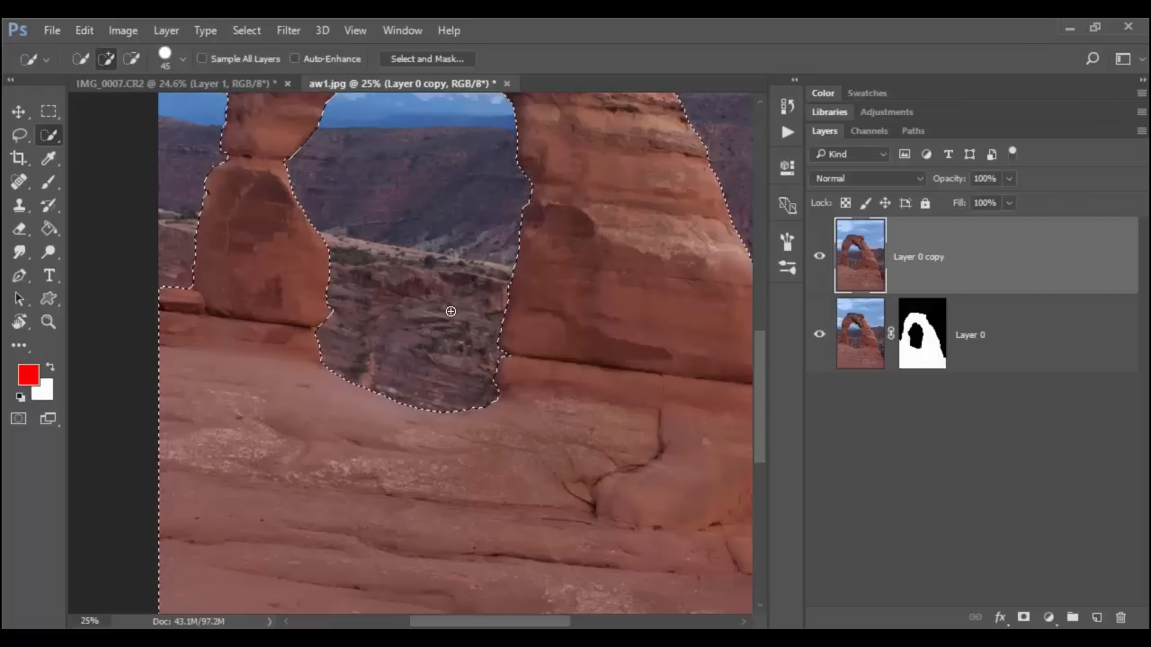
pyautogui.hotkey('ctrl', 'd')
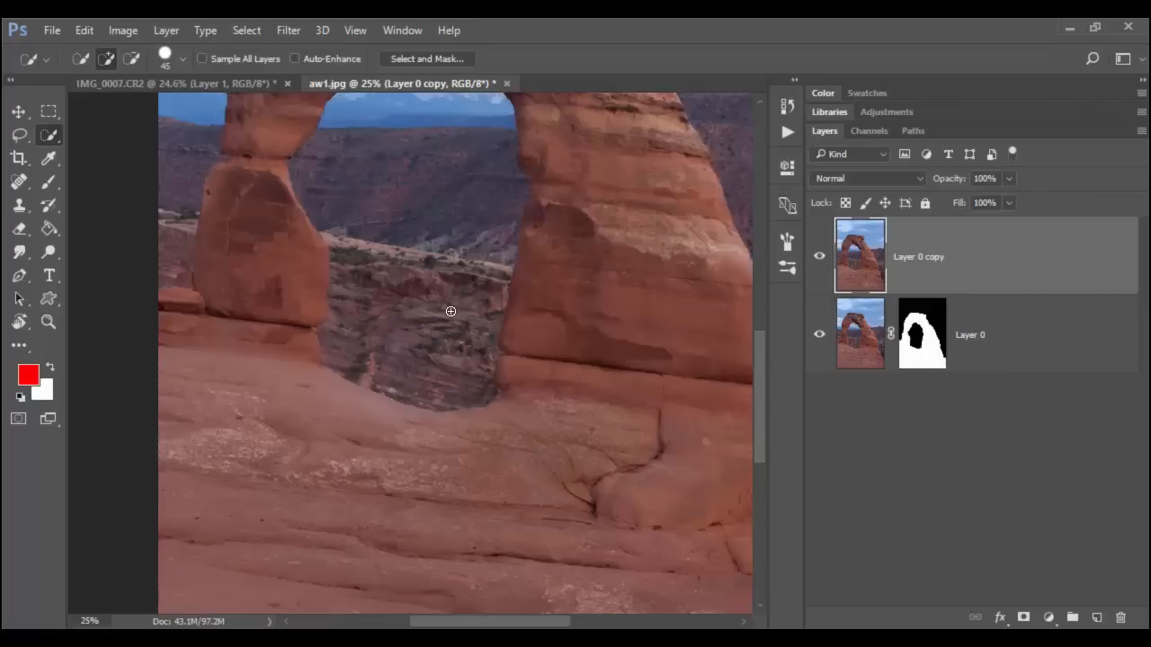
pyautogui.hotkey('ctrl', '0')
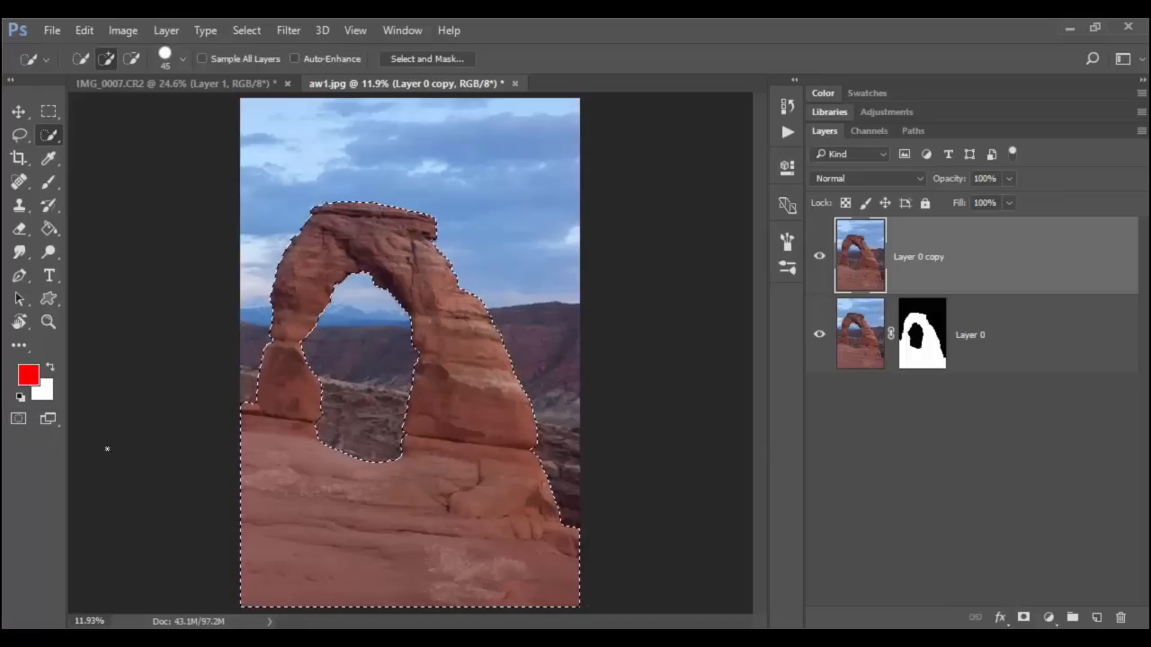
pyautogui.press('q')
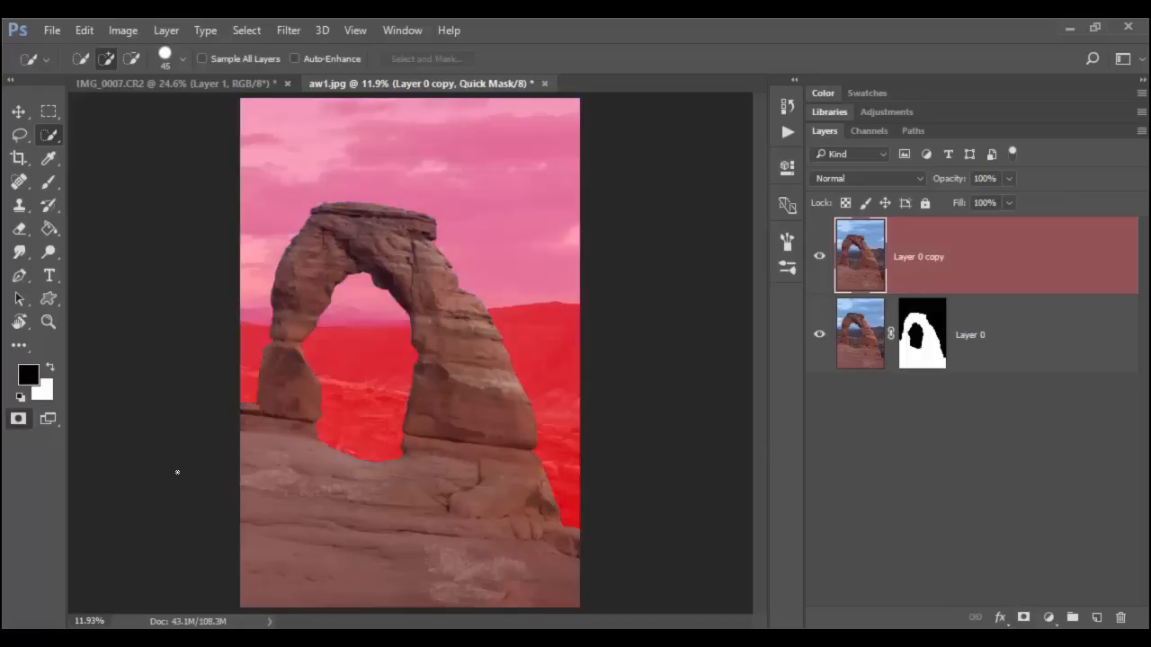
pyautogui.press('q')
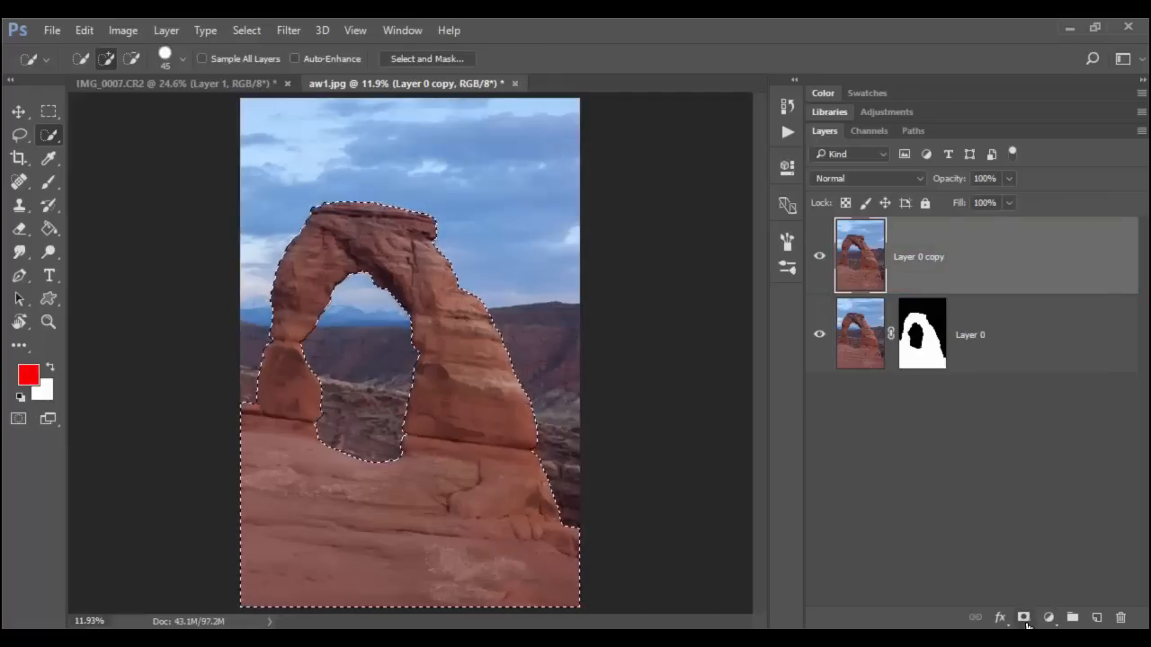
# Step: Add the arch selection as a mask on Layer 0 copy and toggle it at close zoom to compare edges
pyautogui.click(1024, 620)
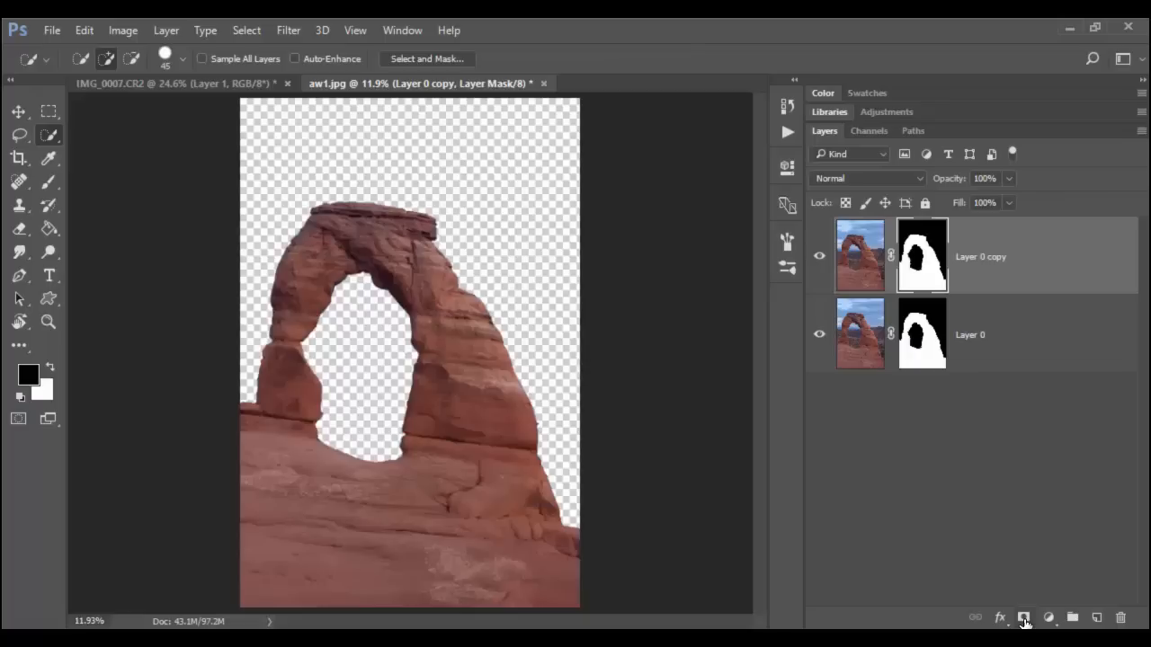
pyautogui.press('z')
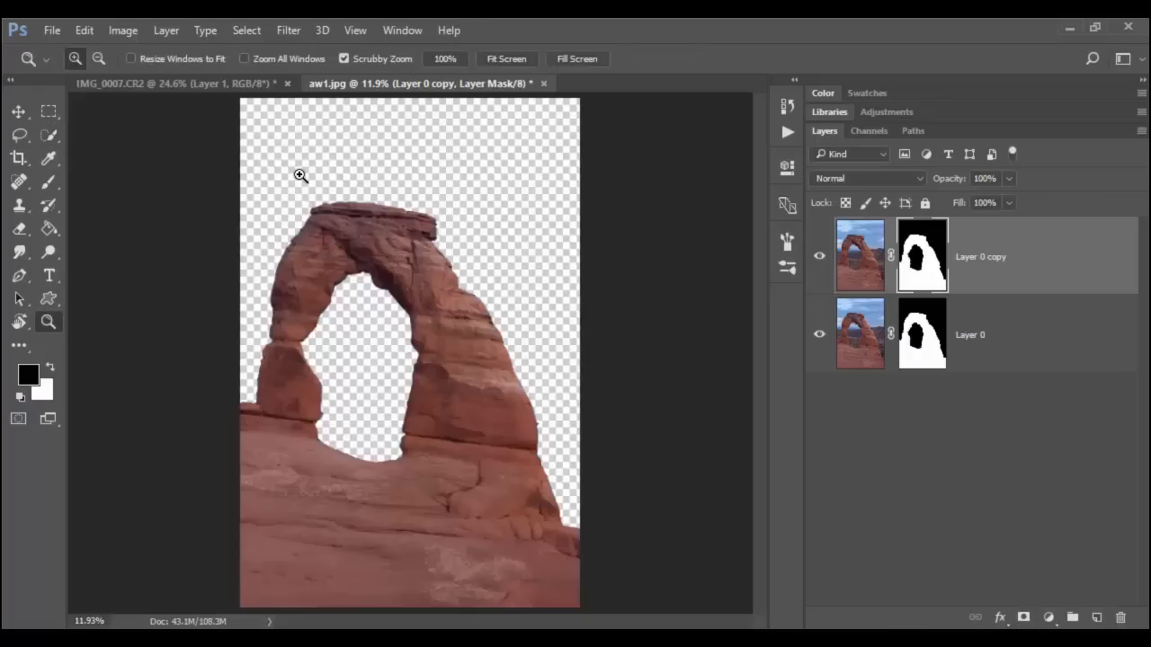
pyautogui.moveTo(296, 174)
pyautogui.mouseDown()
pyautogui.moveTo(432, 237)
pyautogui.moveTo(404, 298)
pyautogui.mouseUp()
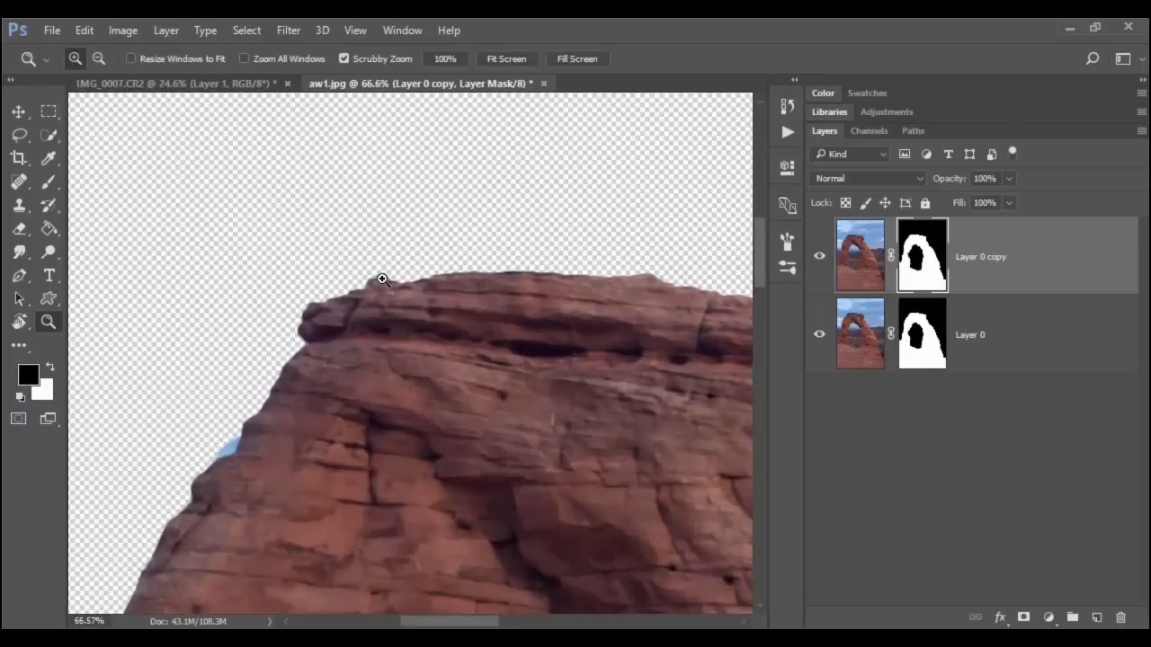
pyautogui.keyDown('shift'); pyautogui.click(922, 260); pyautogui.keyUp('shift')
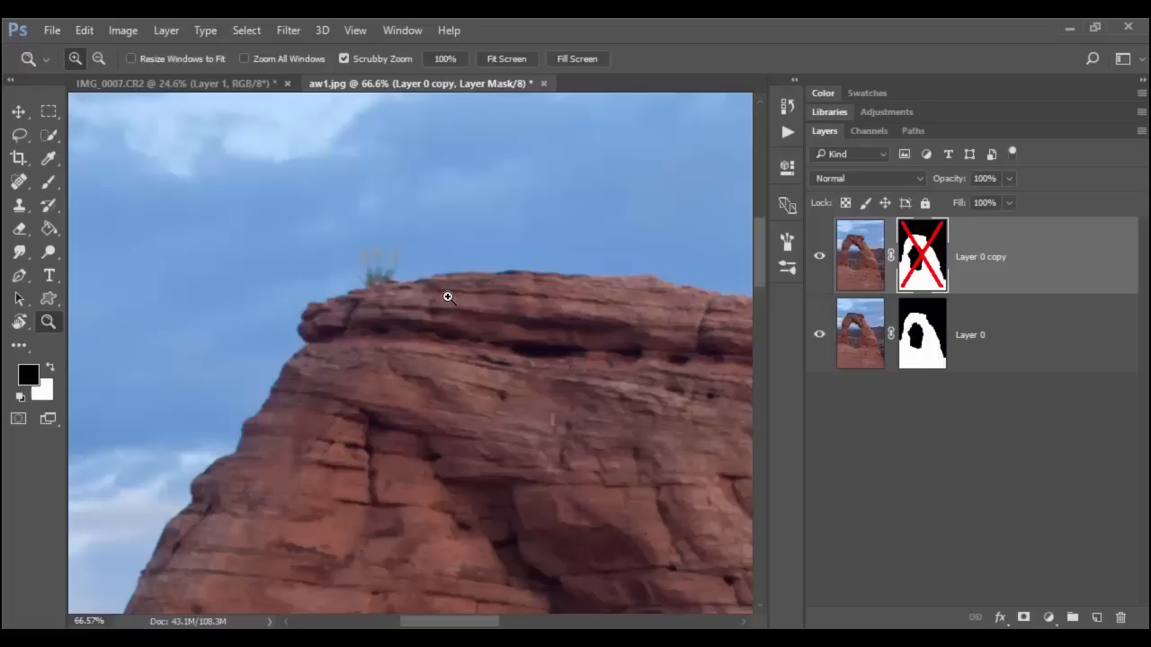
pyautogui.keyDown('shift'); pyautogui.click(927, 258); pyautogui.keyUp('shift')
pyautogui.moveTo(563, 467)
pyautogui.mouseDown()
pyautogui.moveTo(620, 381)
pyautogui.moveTo(680, 329)
pyautogui.mouseUp()
pyautogui.scroll(1, 406, 295)
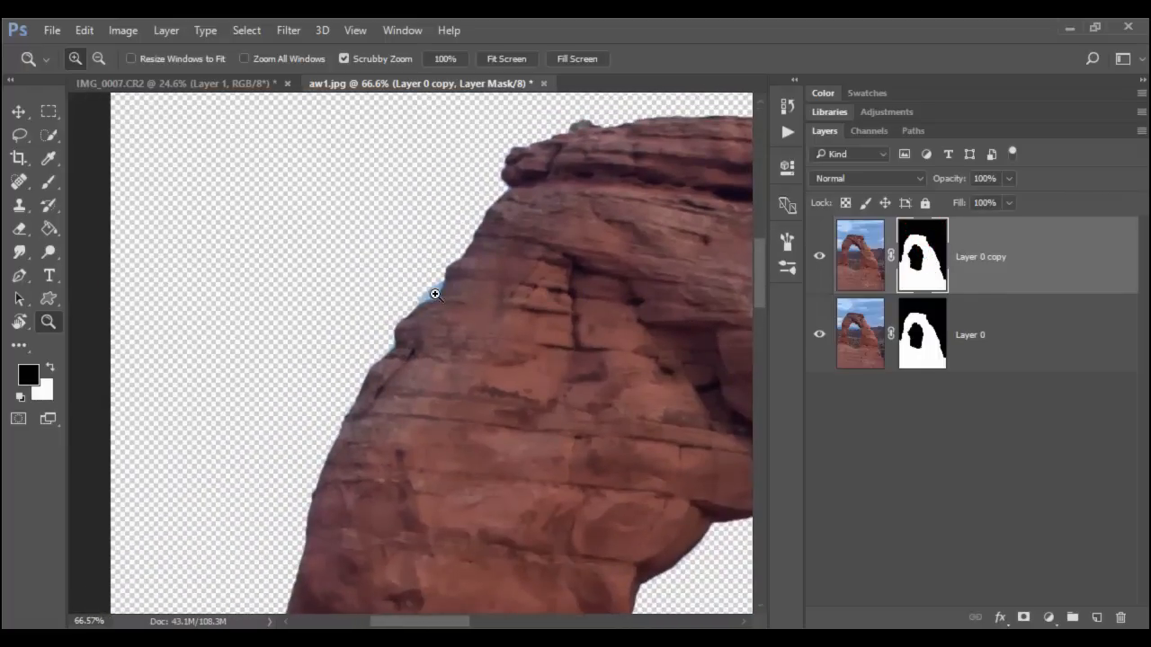
pyautogui.scroll(1, 423, 297)
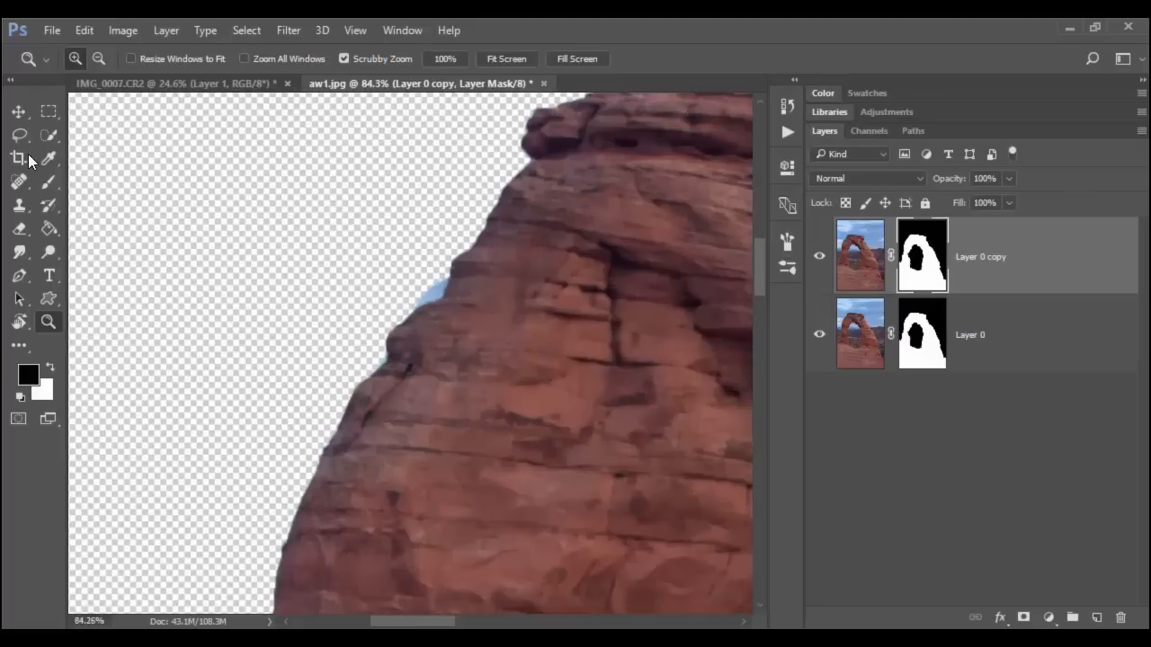
# Step: Brush black on the mask along the rock top and zoom in closely on the lower ledge
pyautogui.click(49, 181)
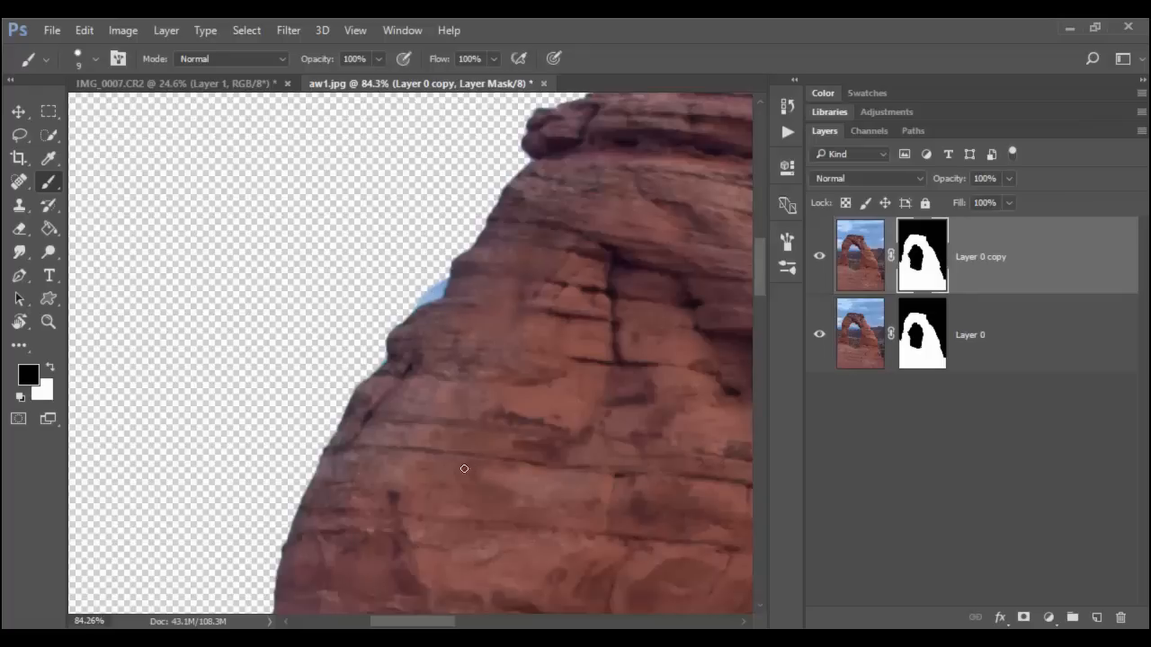
pyautogui.moveTo(464, 469)
pyautogui.mouseDown()
pyautogui.moveTo(309, 495)
pyautogui.moveTo(154, 450)
pyautogui.moveTo(218, 380)
pyautogui.moveTo(231, 398)
pyautogui.moveTo(327, 359)
pyautogui.moveTo(296, 285)
pyautogui.moveTo(357, 254)
pyautogui.moveTo(398, 321)
pyautogui.moveTo(601, 365)
pyautogui.moveTo(529, 303)
pyautogui.moveTo(293, 442)
pyautogui.moveTo(340, 492)
pyautogui.moveTo(399, 491)
pyautogui.moveTo(455, 542)
pyautogui.moveTo(422, 557)
pyautogui.moveTo(368, 450)
pyautogui.moveTo(336, 429)
pyautogui.moveTo(260, 596)
pyautogui.moveTo(404, 190)
pyautogui.moveTo(218, 460)
pyautogui.moveTo(431, 483)
pyautogui.moveTo(150, 494)
pyautogui.moveTo(487, 408)
pyautogui.mouseUp()
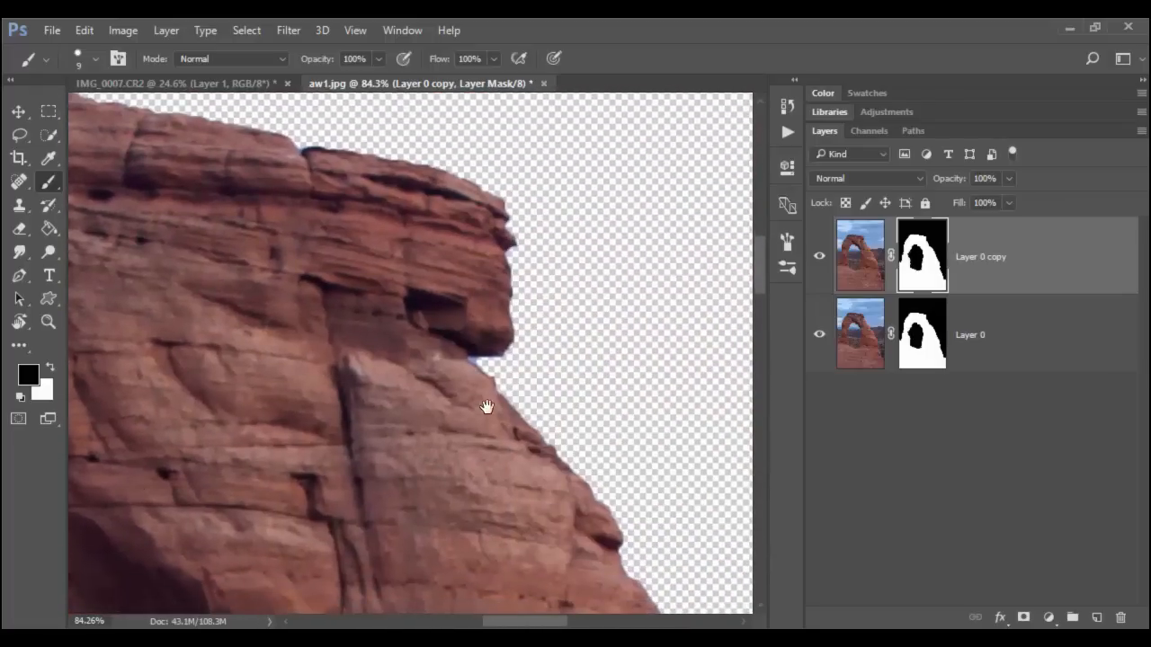
pyautogui.moveTo(477, 360)
pyautogui.mouseDown()
pyautogui.moveTo(373, 423)
pyautogui.moveTo(272, 239)
pyautogui.moveTo(402, 523)
pyautogui.moveTo(402, 567)
pyautogui.mouseUp()
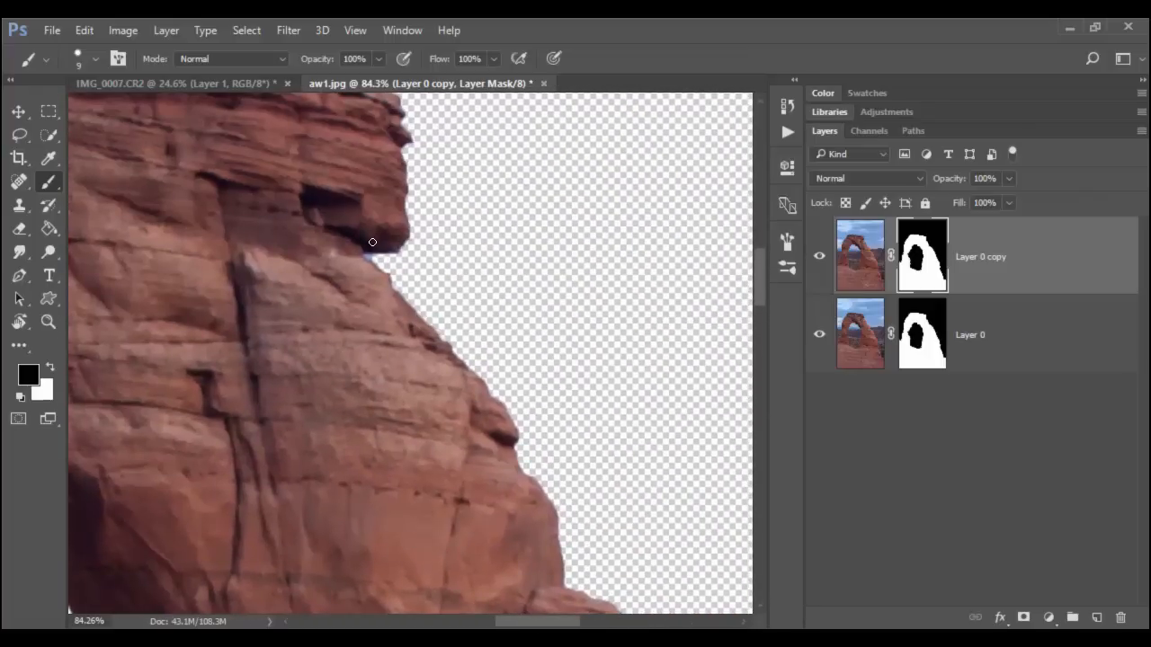
pyautogui.press('z')
pyautogui.moveTo(372, 249)
pyautogui.mouseDown()
pyautogui.moveTo(447, 282)
pyautogui.moveTo(683, 301)
pyautogui.mouseUp()
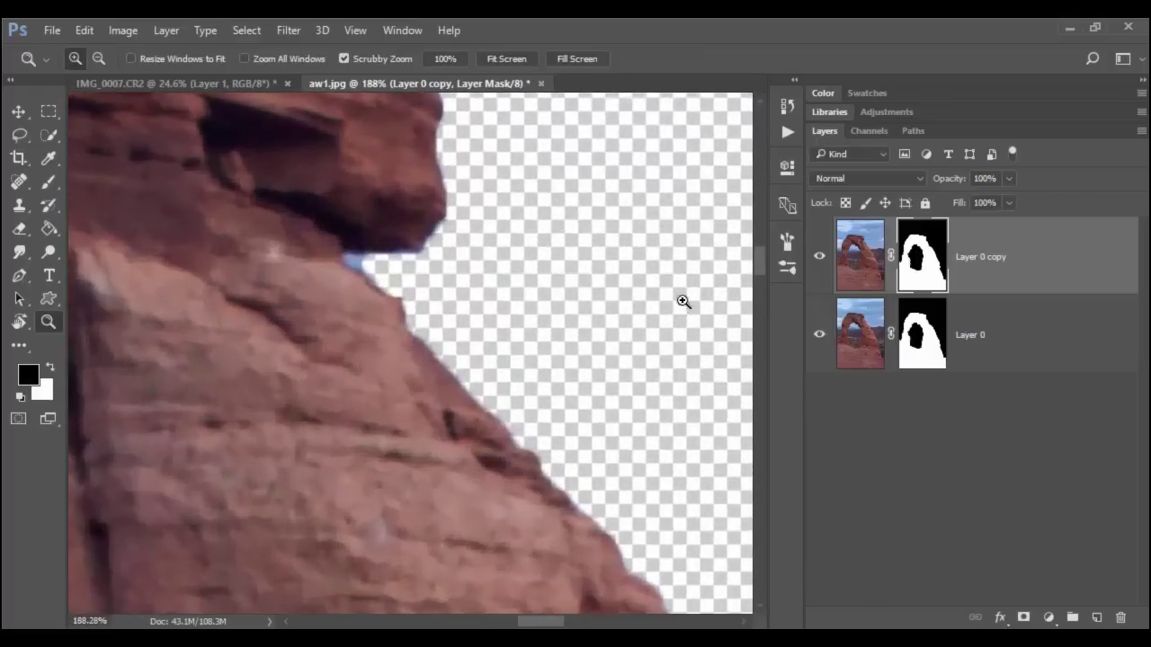
# Step: Hide Layer 0 to check the mask alone and resume brushing its edge
pyautogui.click(821, 340)
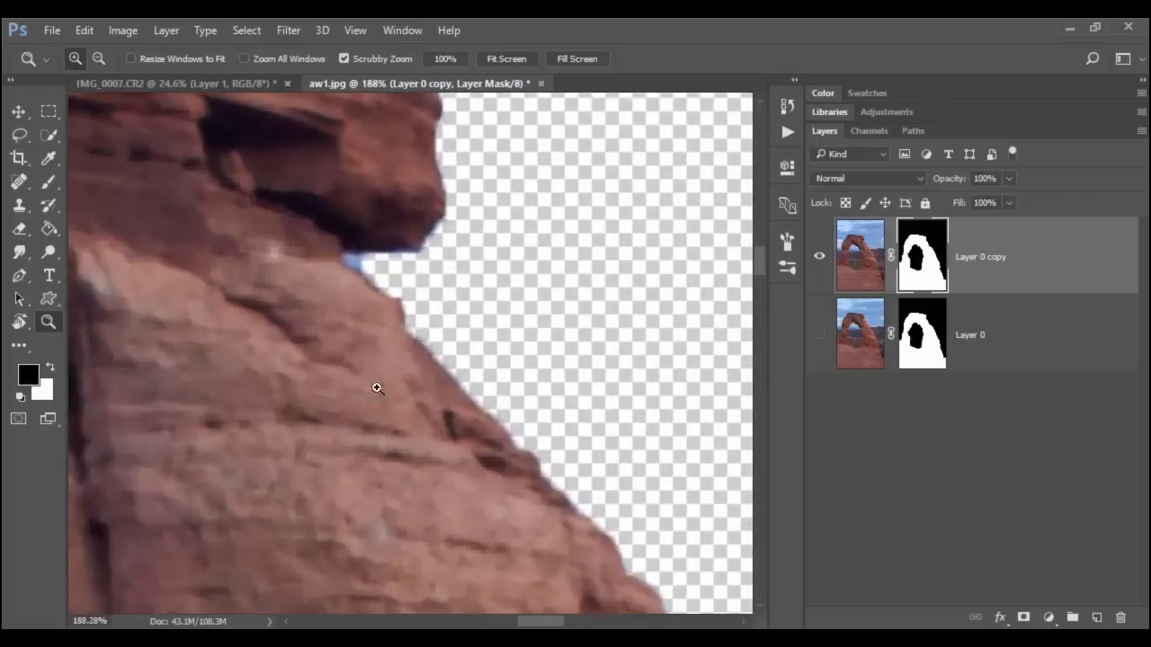
pyautogui.moveTo(311, 421)
pyautogui.mouseDown()
pyautogui.moveTo(704, 586)
pyautogui.moveTo(737, 509)
pyautogui.moveTo(662, 417)
pyautogui.moveTo(561, 412)
pyautogui.moveTo(542, 380)
pyautogui.moveTo(620, 293)
pyautogui.moveTo(642, 288)
pyautogui.moveTo(629, 398)
pyautogui.moveTo(518, 501)
pyautogui.moveTo(301, 462)
pyautogui.moveTo(473, 441)
pyautogui.moveTo(497, 447)
pyautogui.moveTo(491, 476)
pyautogui.moveTo(318, 488)
pyautogui.mouseUp()
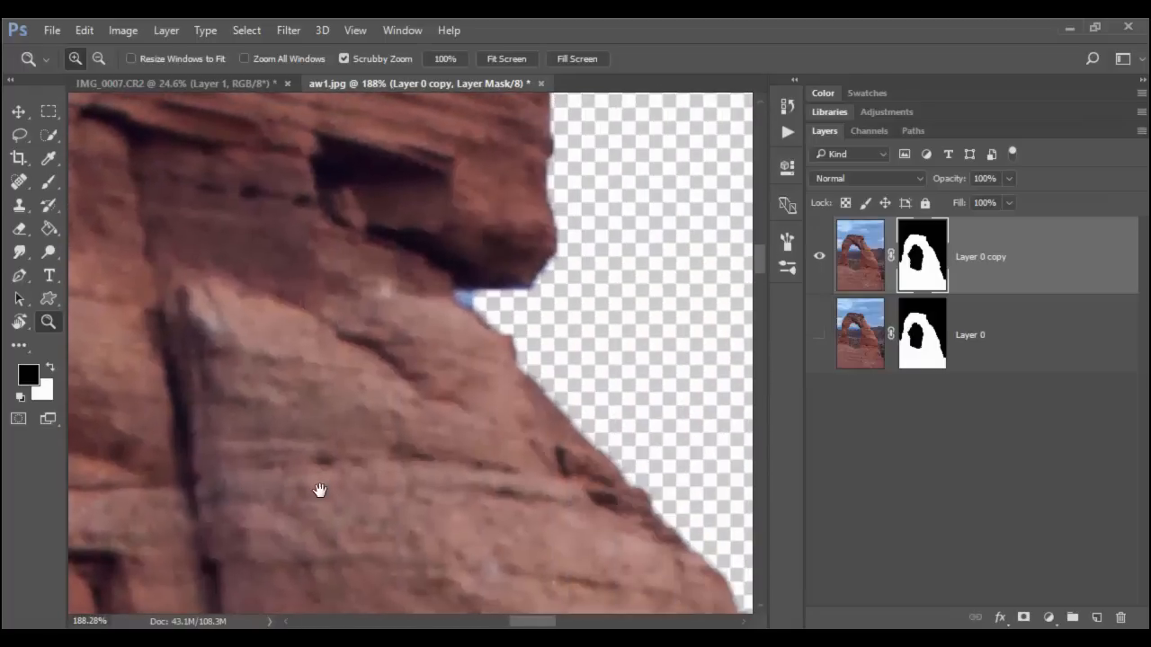
pyautogui.press('b')
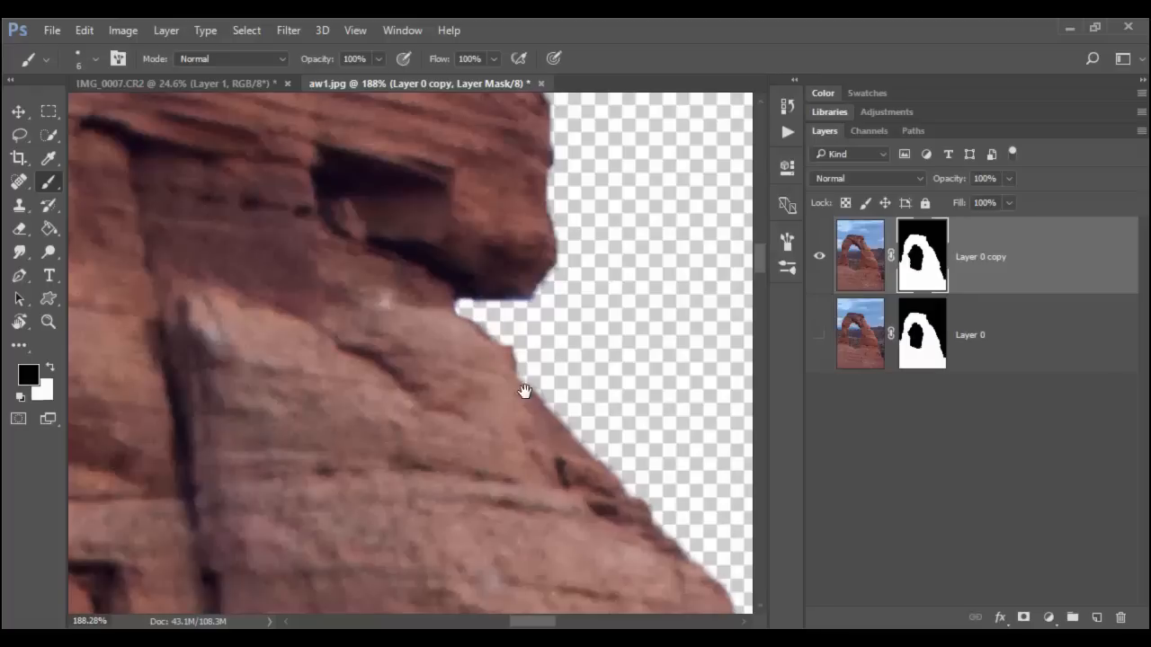
pyautogui.moveTo(524, 392)
pyautogui.mouseDown()
pyautogui.moveTo(296, 333)
pyautogui.moveTo(377, 375)
pyautogui.moveTo(416, 342)
pyautogui.moveTo(522, 417)
pyautogui.moveTo(431, 423)
pyautogui.moveTo(476, 405)
pyautogui.moveTo(462, 276)
pyautogui.moveTo(405, 339)
pyautogui.moveTo(446, 321)
pyautogui.moveTo(462, 362)
pyautogui.moveTo(431, 322)
pyautogui.moveTo(513, 300)
pyautogui.moveTo(552, 354)
pyautogui.moveTo(521, 321)
pyautogui.moveTo(481, 190)
pyautogui.moveTo(586, 357)
pyautogui.moveTo(532, 359)
pyautogui.moveTo(483, 501)
pyautogui.moveTo(164, 283)
pyautogui.moveTo(524, 525)
pyautogui.moveTo(539, 611)
pyautogui.moveTo(534, 496)
pyautogui.moveTo(566, 514)
pyautogui.moveTo(512, 591)
pyautogui.moveTo(568, 558)
pyautogui.moveTo(558, 316)
pyautogui.moveTo(519, 369)
pyautogui.moveTo(465, 350)
pyautogui.moveTo(493, 451)
pyautogui.moveTo(562, 449)
pyautogui.moveTo(555, 321)
pyautogui.moveTo(504, 459)
pyautogui.moveTo(545, 298)
pyautogui.moveTo(645, 177)
pyautogui.moveTo(521, 265)
pyautogui.moveTo(373, 34)
pyautogui.moveTo(535, 108)
pyautogui.moveTo(550, 278)
pyautogui.moveTo(496, 350)
pyautogui.moveTo(417, 149)
pyautogui.moveTo(555, 380)
pyautogui.moveTo(572, 457)
pyautogui.mouseUp()
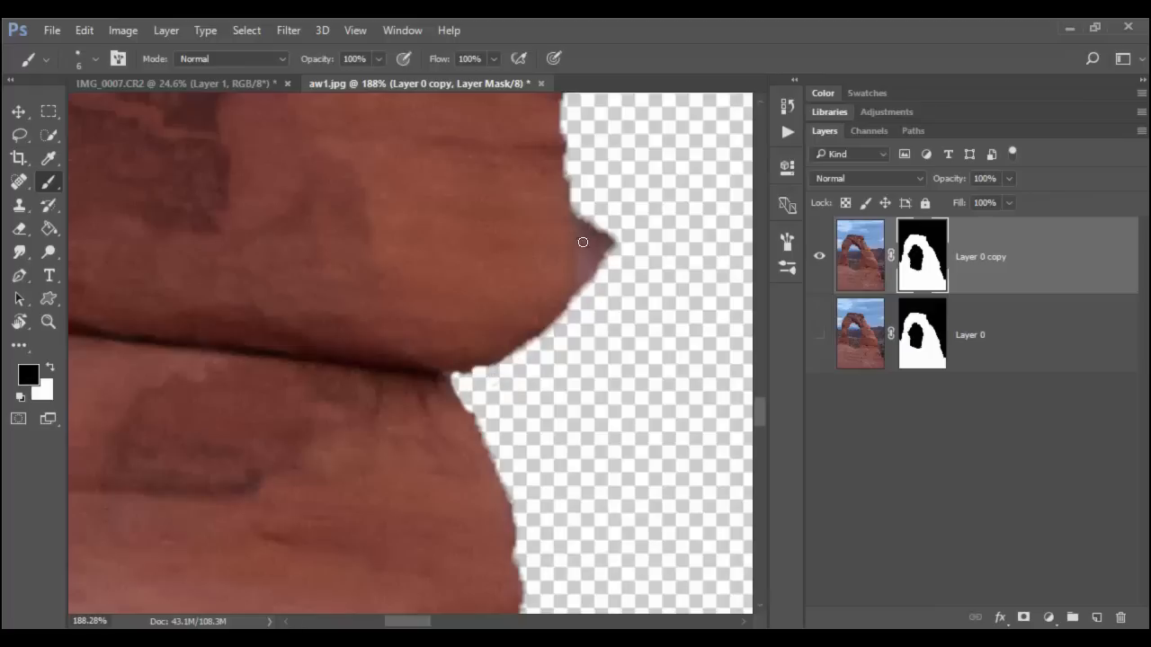
# Step: Lasso the protruding rock bit and brush away the reddish protrusion inside the selection
pyautogui.click(20, 135)
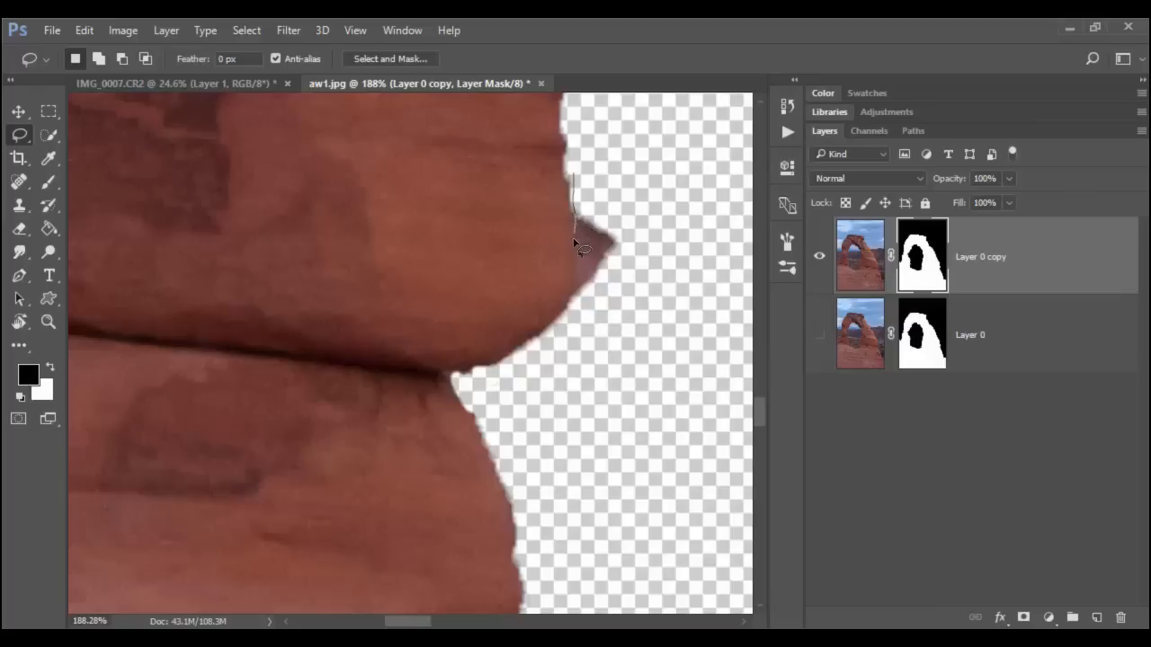
pyautogui.moveTo(568, 293)
pyautogui.mouseDown()
pyautogui.moveTo(545, 336)
pyautogui.moveTo(481, 366)
pyautogui.mouseUp()
pyautogui.moveTo(474, 406)
pyautogui.mouseDown()
pyautogui.moveTo(642, 334)
pyautogui.moveTo(588, 172)
pyautogui.moveTo(579, 192)
pyautogui.mouseUp()
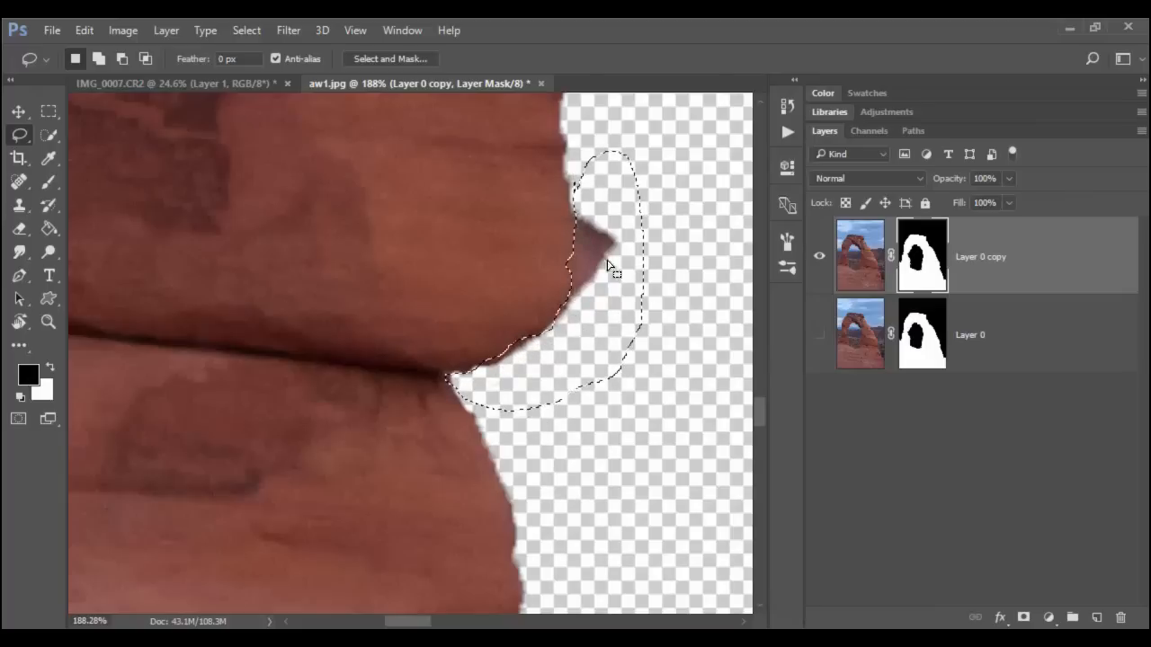
pyautogui.press('b')
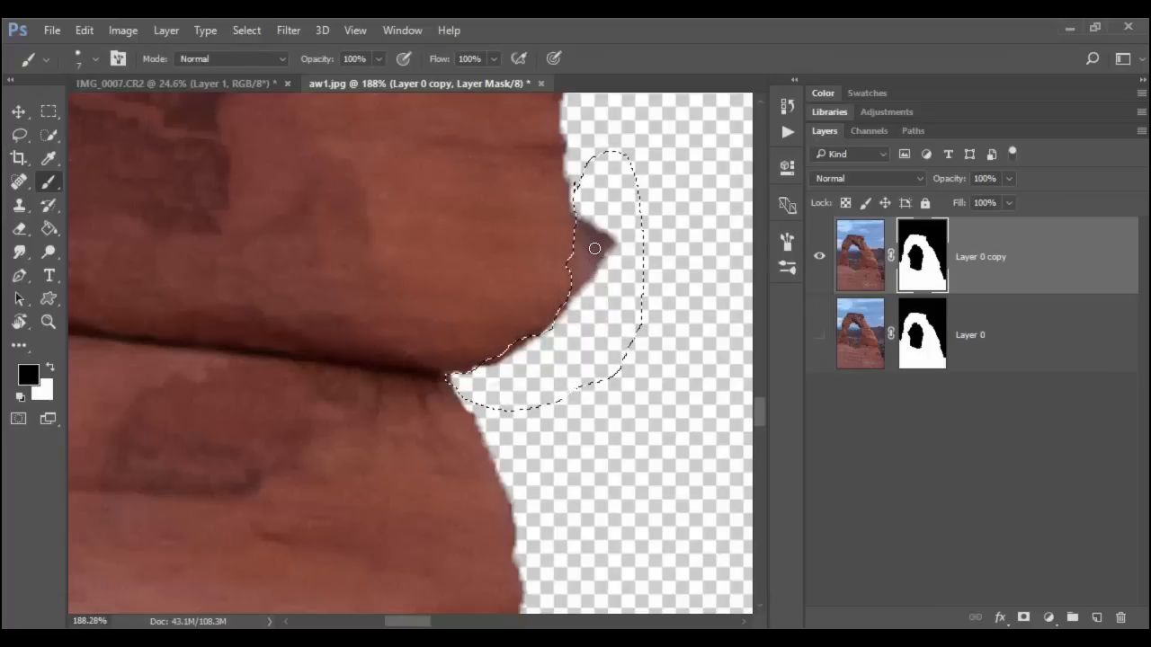
pyautogui.press(']')
pyautogui.press(']')
pyautogui.press(']')
pyautogui.press(']')
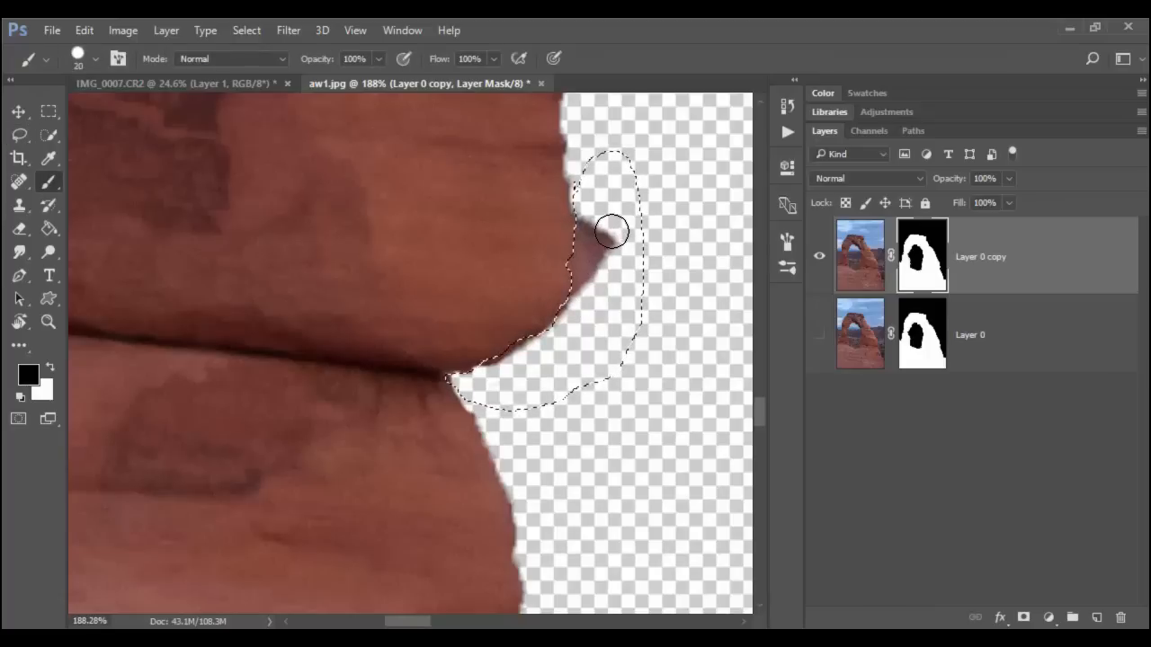
pyautogui.moveTo(611, 231); pyautogui.dragTo(622, 293)
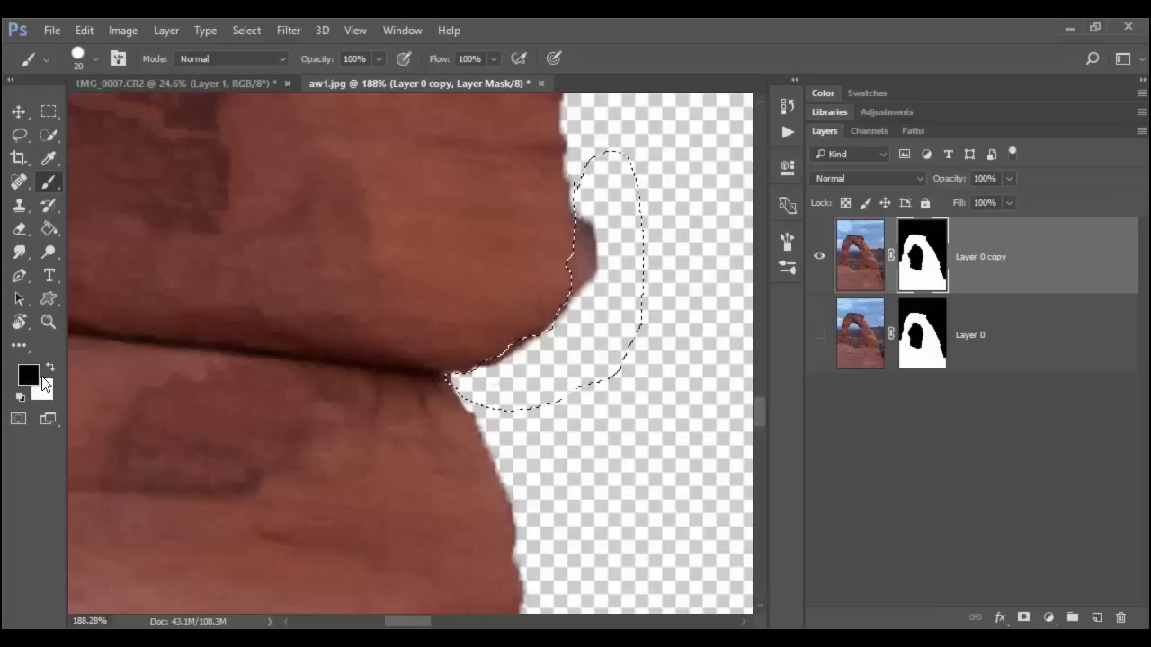
# Step: Fill the selected sliver white then black again so it stays hidden, and move along the edge
pyautogui.hotkey('ctrl', 'BackSpace')
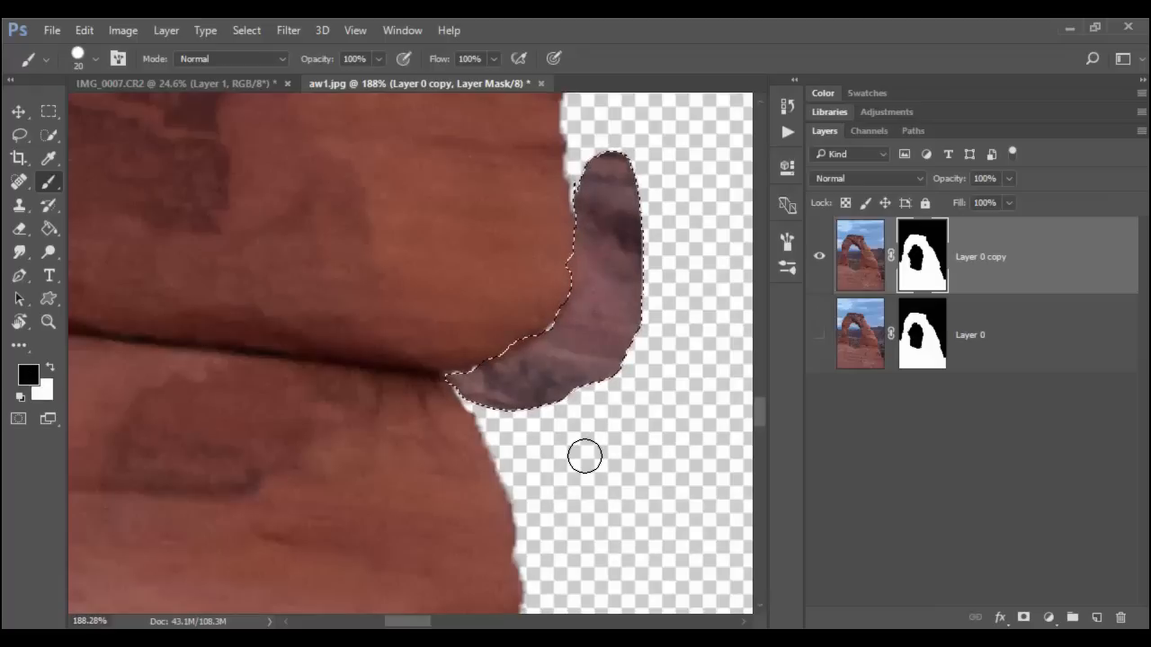
pyautogui.hotkey('alt', 'BackSpace')
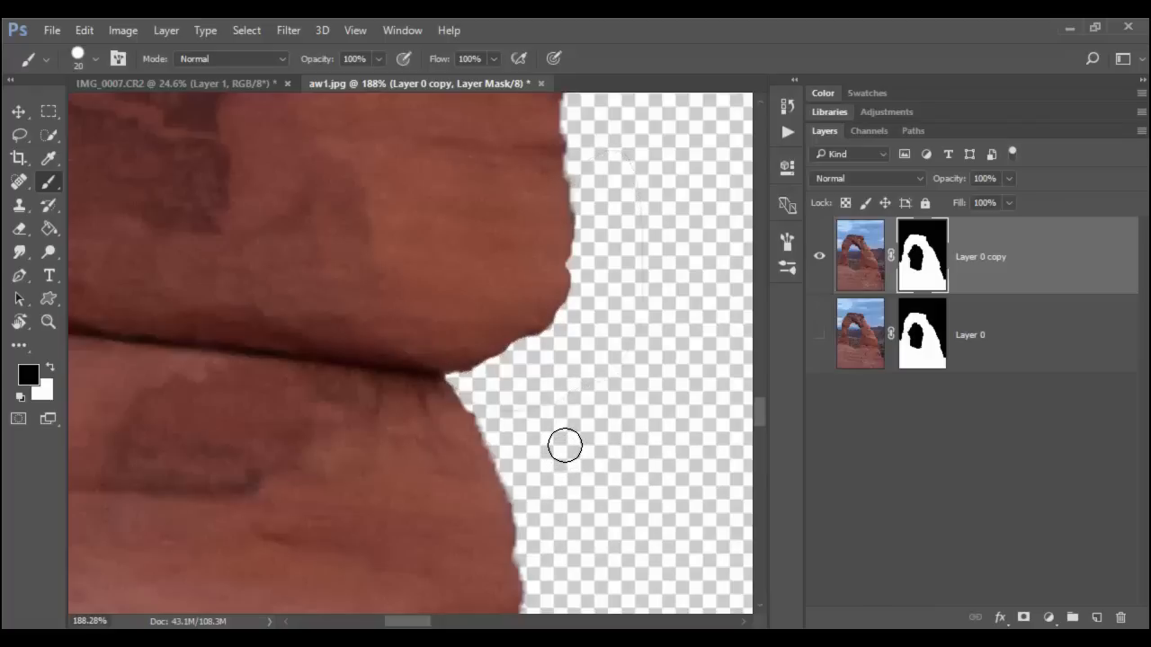
pyautogui.moveTo(303, 381); pyautogui.dragTo(570, 488)
pyautogui.moveTo(351, 423)
pyautogui.mouseDown()
pyautogui.moveTo(453, 462)
pyautogui.moveTo(466, 481)
pyautogui.moveTo(513, 475)
pyautogui.moveTo(470, 481)
pyautogui.moveTo(468, 462)
pyautogui.mouseUp()
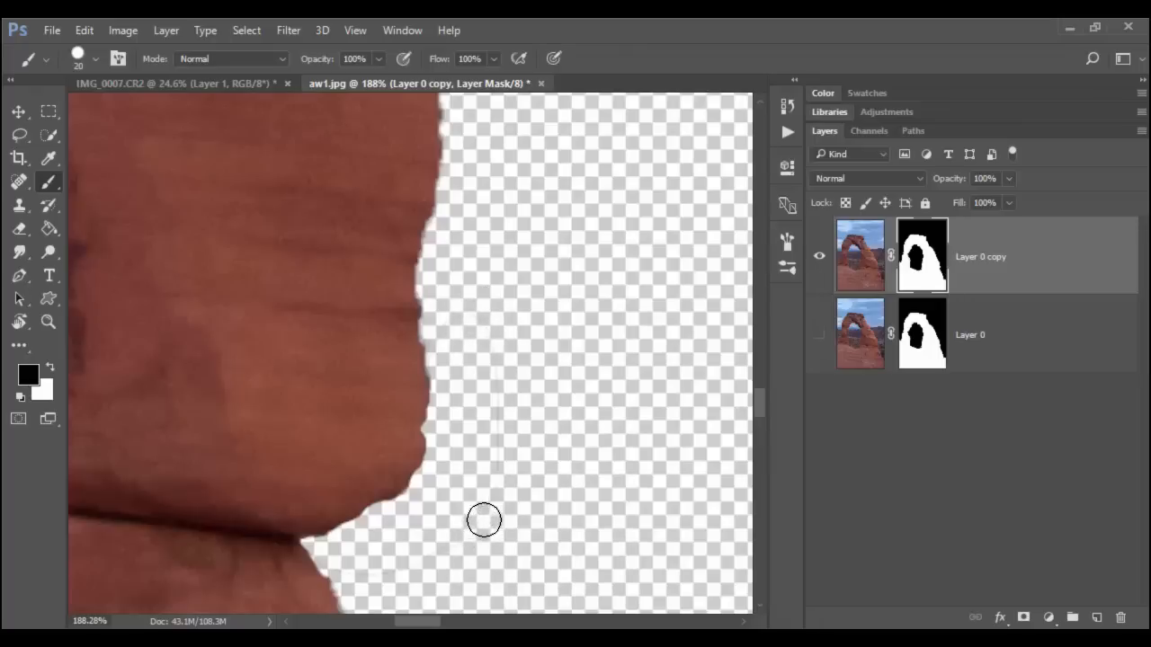
# Step: Paint out the faint streak and the bump on the rock edge, smoothing the mask outline
pyautogui.moveTo(484, 520); pyautogui.dragTo(501, 365)
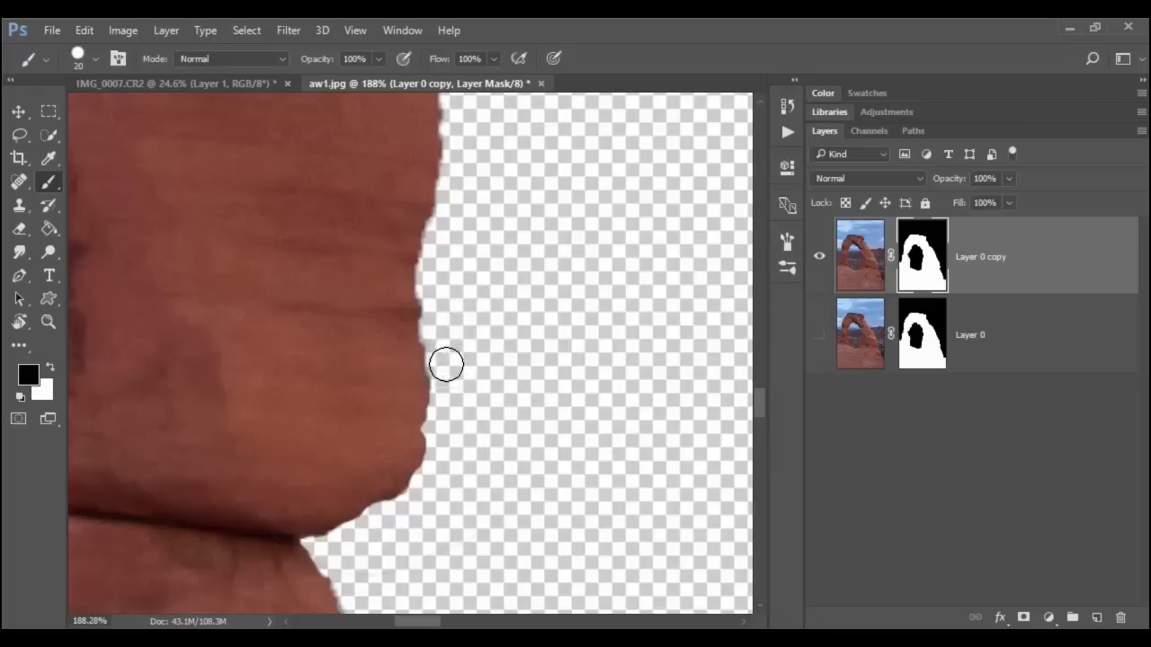
pyautogui.moveTo(447, 326)
pyautogui.mouseDown()
pyautogui.moveTo(585, 480)
pyautogui.moveTo(364, 274)
pyautogui.moveTo(282, 330)
pyautogui.mouseUp()
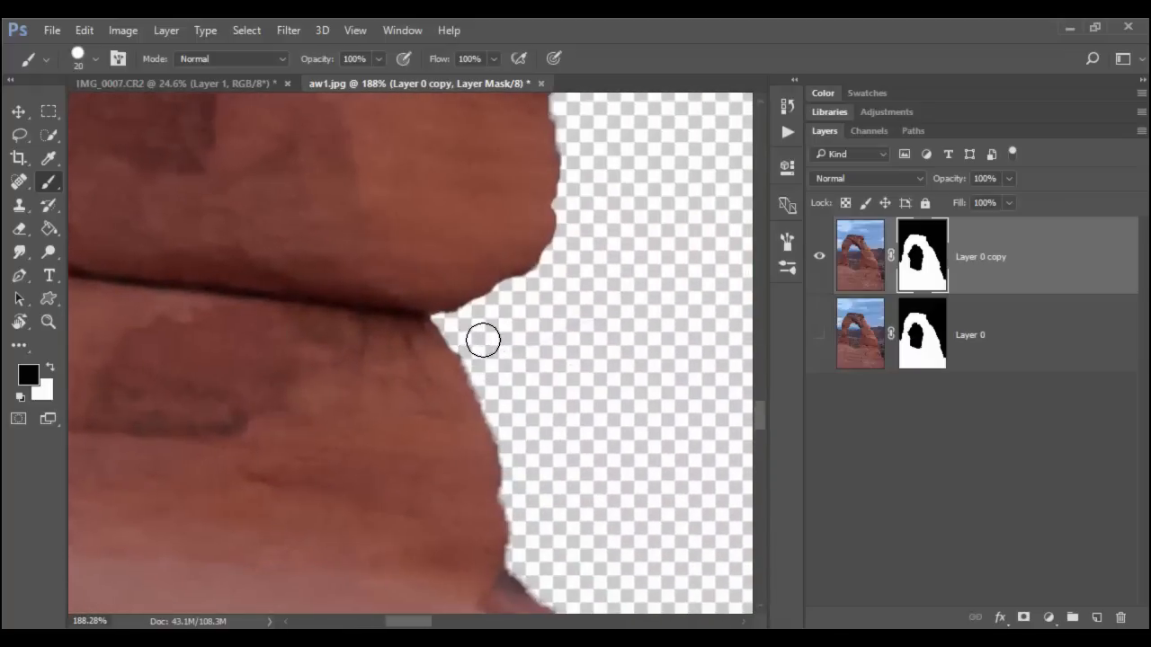
pyautogui.moveTo(267, 411)
pyautogui.mouseDown()
pyautogui.moveTo(381, 441)
pyautogui.moveTo(435, 476)
pyautogui.moveTo(419, 537)
pyautogui.moveTo(527, 581)
pyautogui.moveTo(526, 465)
pyautogui.moveTo(483, 571)
pyautogui.mouseUp()
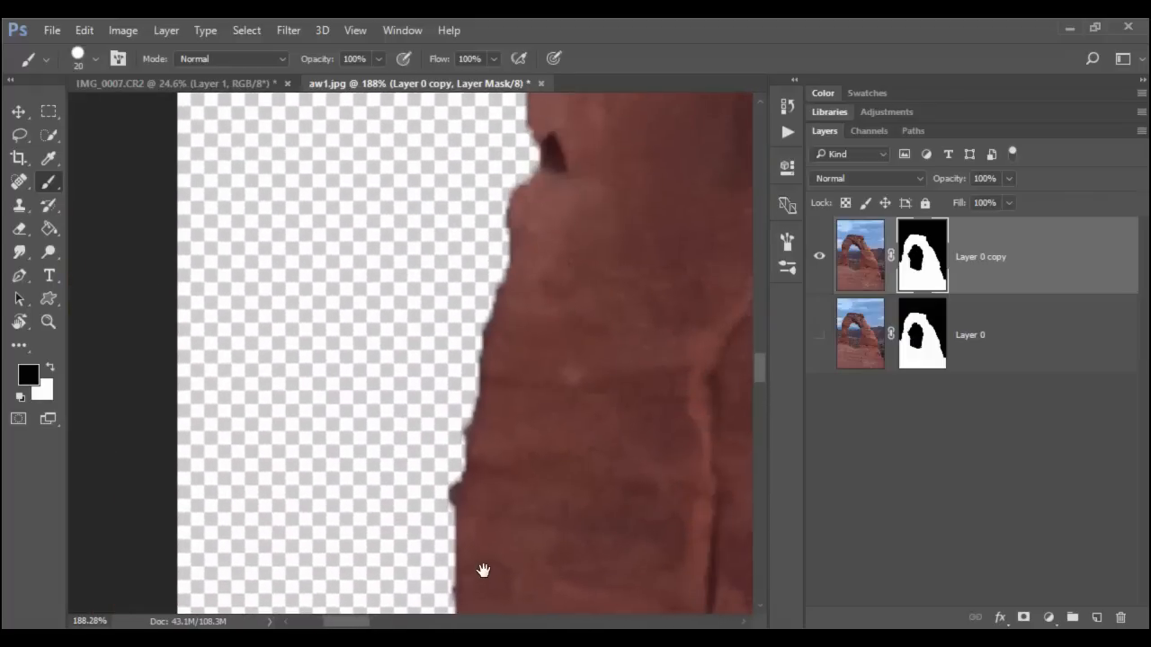
pyautogui.moveTo(454, 477)
pyautogui.mouseDown()
pyautogui.moveTo(440, 483)
pyautogui.moveTo(434, 519)
pyautogui.mouseUp()
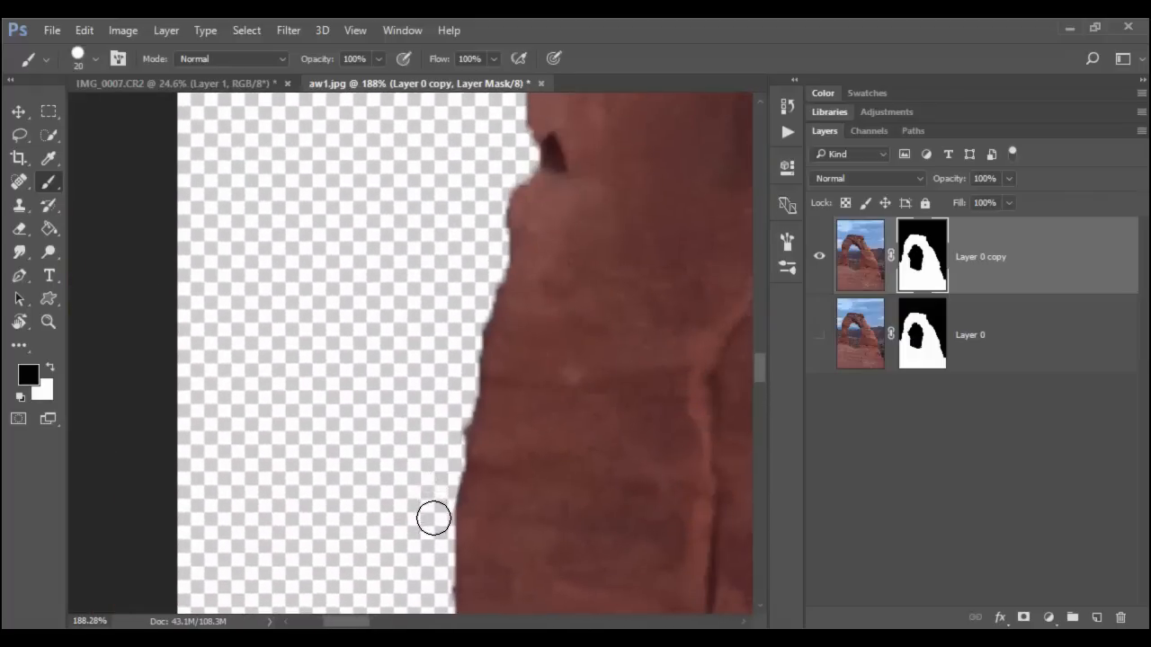
pyautogui.moveTo(450, 390); pyautogui.dragTo(455, 419)
# Step: With a slightly smaller brush, paint away the dark leftover patch at the rock's neck
pyautogui.moveTo(590, 324)
pyautogui.mouseDown()
pyautogui.moveTo(514, 485)
pyautogui.moveTo(494, 499)
pyautogui.mouseUp()
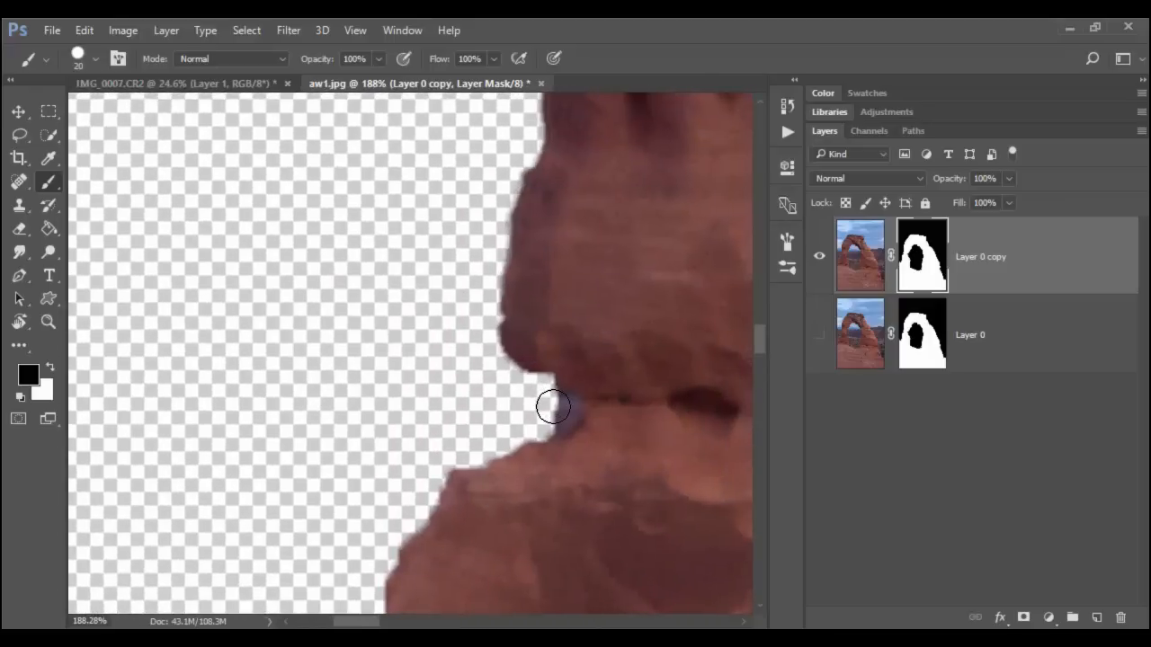
pyautogui.press('[')
pyautogui.moveTo(570, 415)
pyautogui.mouseDown()
pyautogui.moveTo(546, 419)
pyautogui.moveTo(560, 410)
pyautogui.mouseUp()
pyautogui.moveTo(561, 348)
pyautogui.mouseDown()
pyautogui.moveTo(401, 501)
pyautogui.moveTo(440, 489)
pyautogui.moveTo(527, 570)
pyautogui.moveTo(483, 580)
pyautogui.moveTo(441, 527)
pyautogui.moveTo(458, 414)
pyautogui.moveTo(463, 424)
pyautogui.moveTo(708, 363)
pyautogui.moveTo(518, 548)
pyautogui.moveTo(570, 434)
pyautogui.moveTo(530, 389)
pyautogui.moveTo(449, 391)
pyautogui.mouseUp()
# Step: Zoom out until the whole arch is in view
pyautogui.press('z')
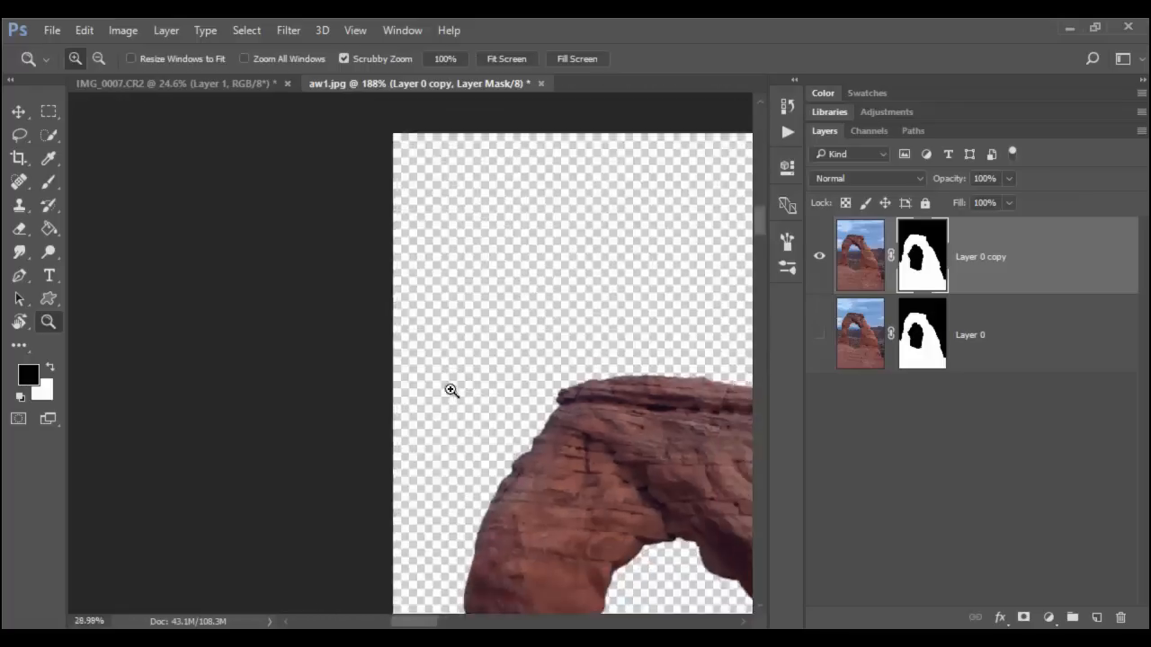
pyautogui.moveTo(643, 488)
pyautogui.mouseDown()
pyautogui.moveTo(379, 319)
pyautogui.moveTo(378, 185)
pyautogui.moveTo(372, 238)
pyautogui.mouseUp()
pyautogui.moveTo(472, 313); pyautogui.dragTo(437, 322)
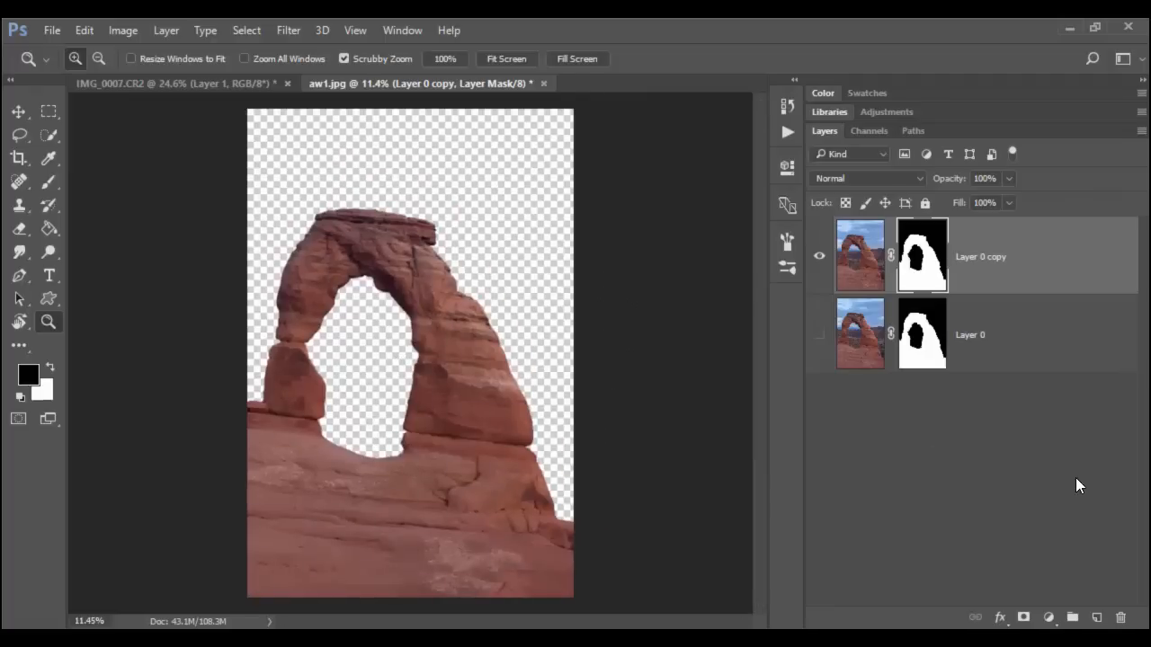
# Step: Create a new empty Layer 1 and move it below both arch layers
pyautogui.click(1099, 619)
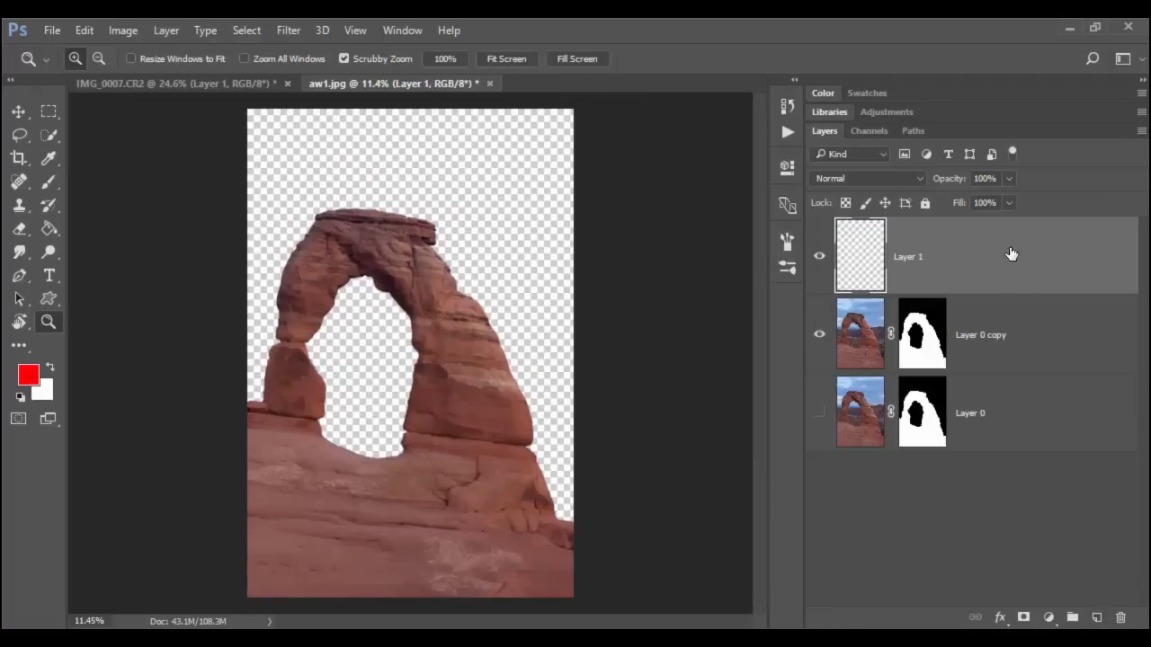
pyautogui.moveTo(1010, 255)
pyautogui.mouseDown()
pyautogui.moveTo(1009, 354)
pyautogui.moveTo(953, 378)
pyautogui.moveTo(1018, 444)
pyautogui.mouseUp()
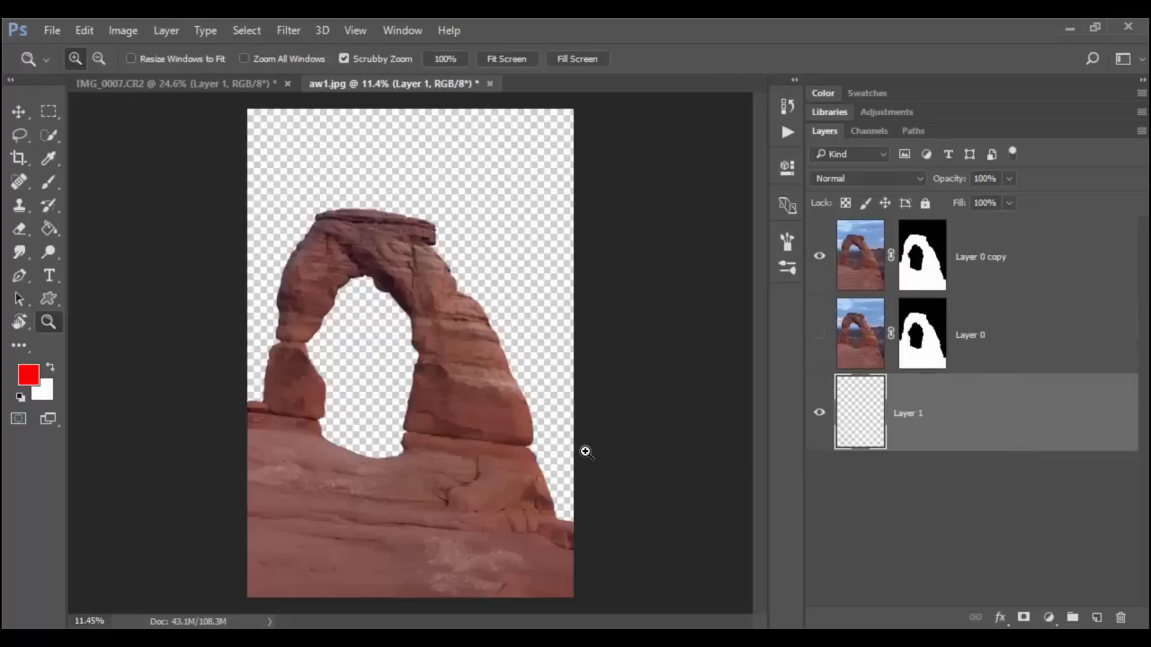
pyautogui.press('g')
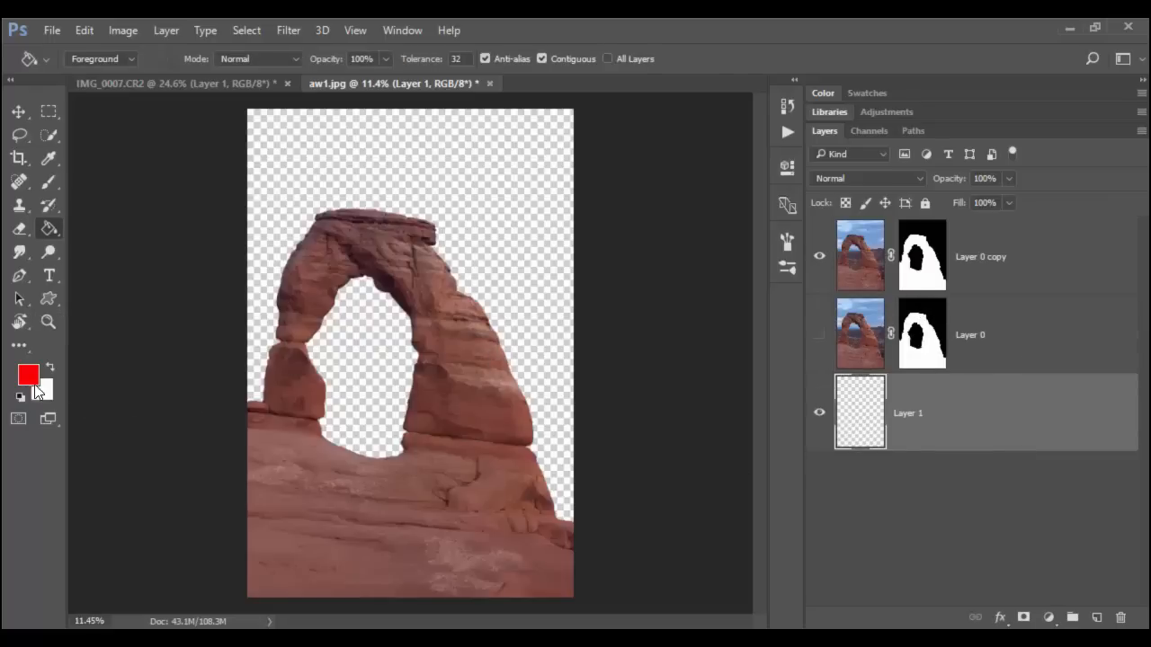
# Step: Pick a muted yellow (ded373) as foreground and fill Layer 1 with the Paint Bucket
pyautogui.click(27, 376)
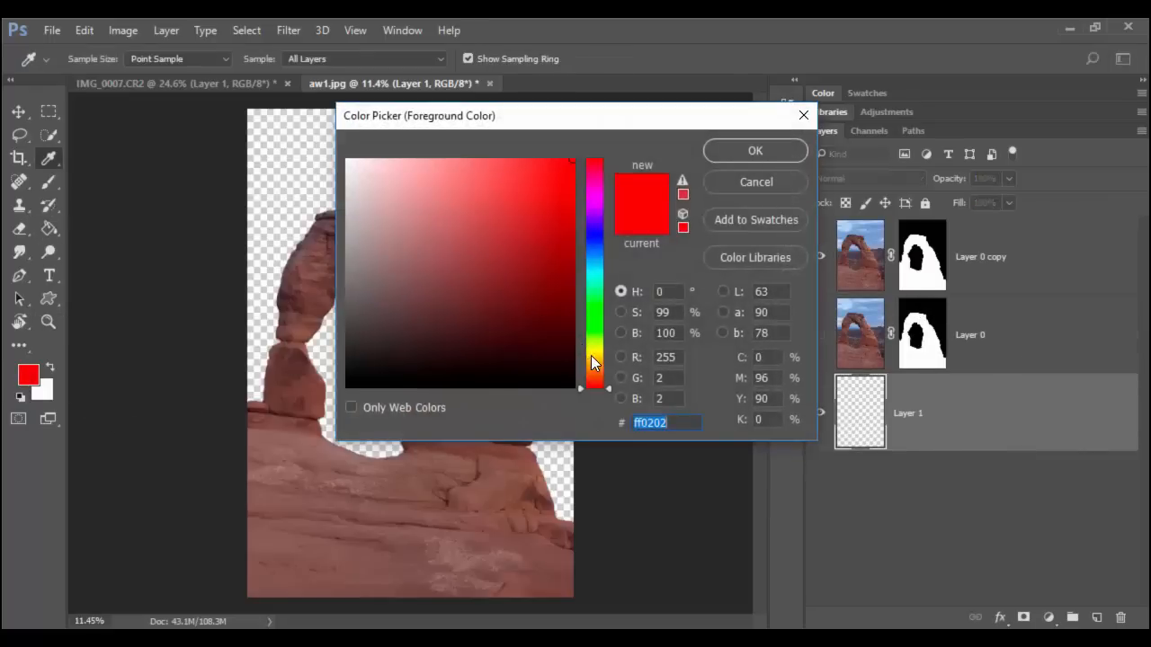
pyautogui.click(593, 347)
pyautogui.moveTo(488, 210)
pyautogui.mouseDown()
pyautogui.moveTo(426, 213)
pyautogui.moveTo(417, 231)
pyautogui.moveTo(455, 215)
pyautogui.moveTo(456, 188)
pyautogui.mouseUp()
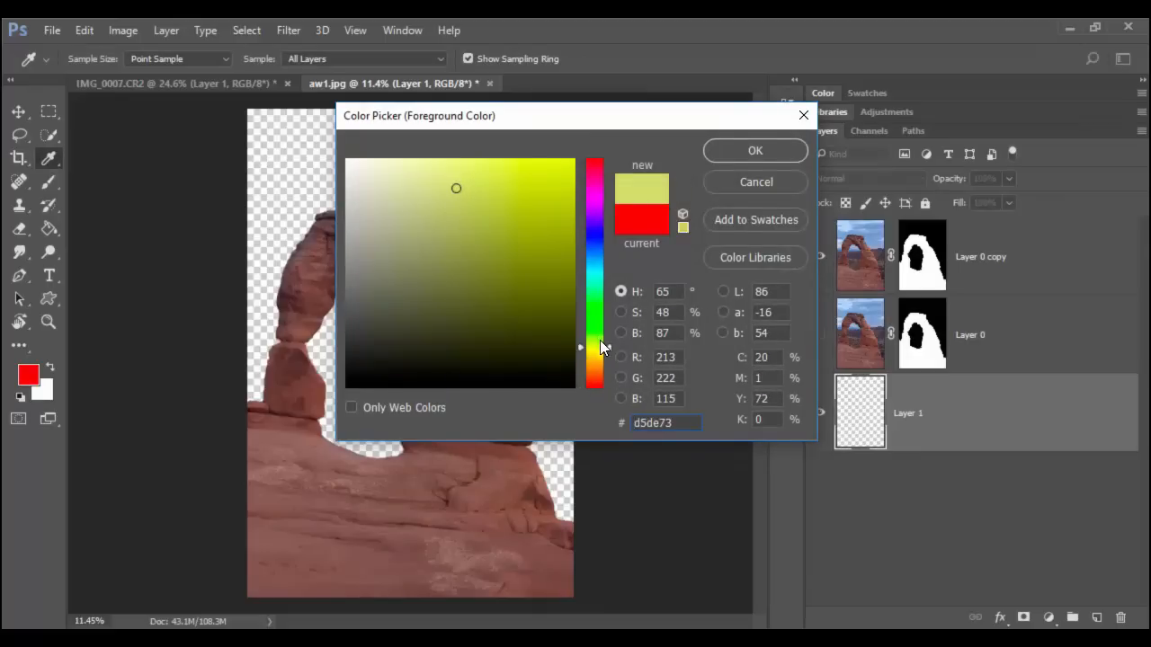
pyautogui.moveTo(599, 340); pyautogui.dragTo(607, 354)
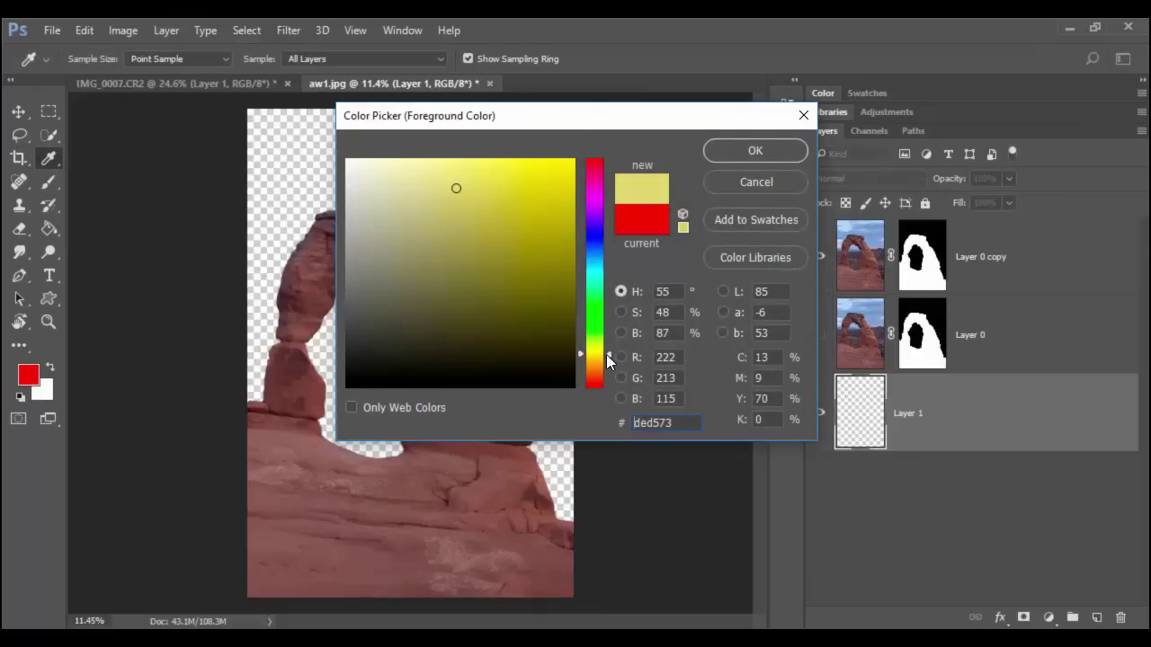
pyautogui.click(723, 149)
pyautogui.click(539, 441)
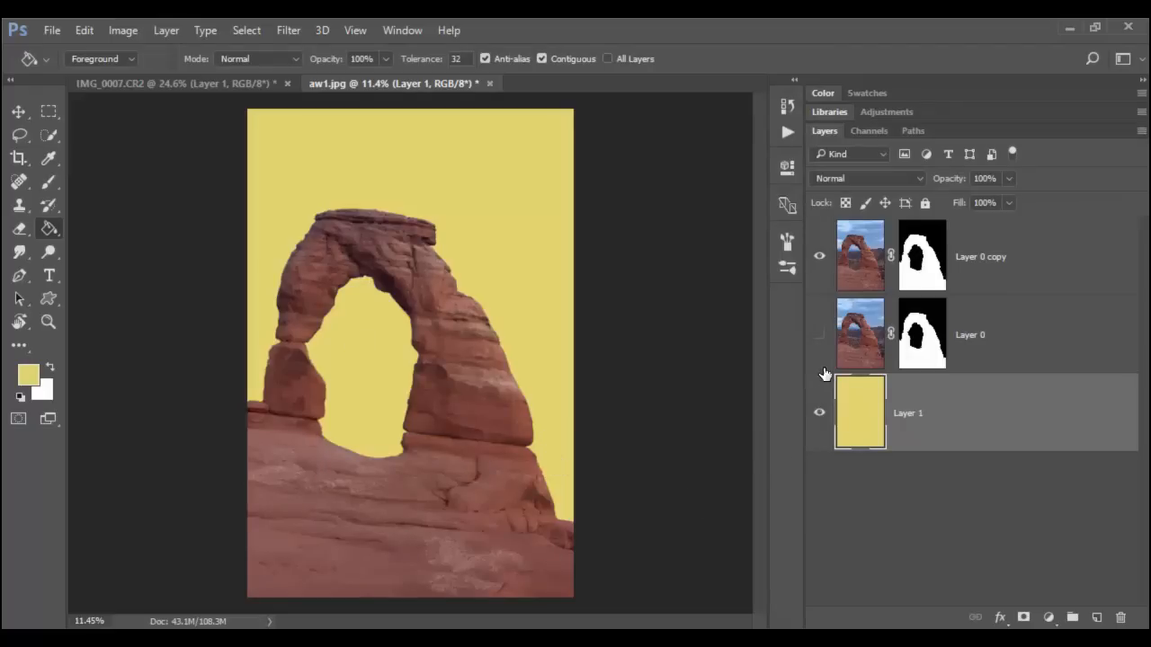
pyautogui.click(819, 256)
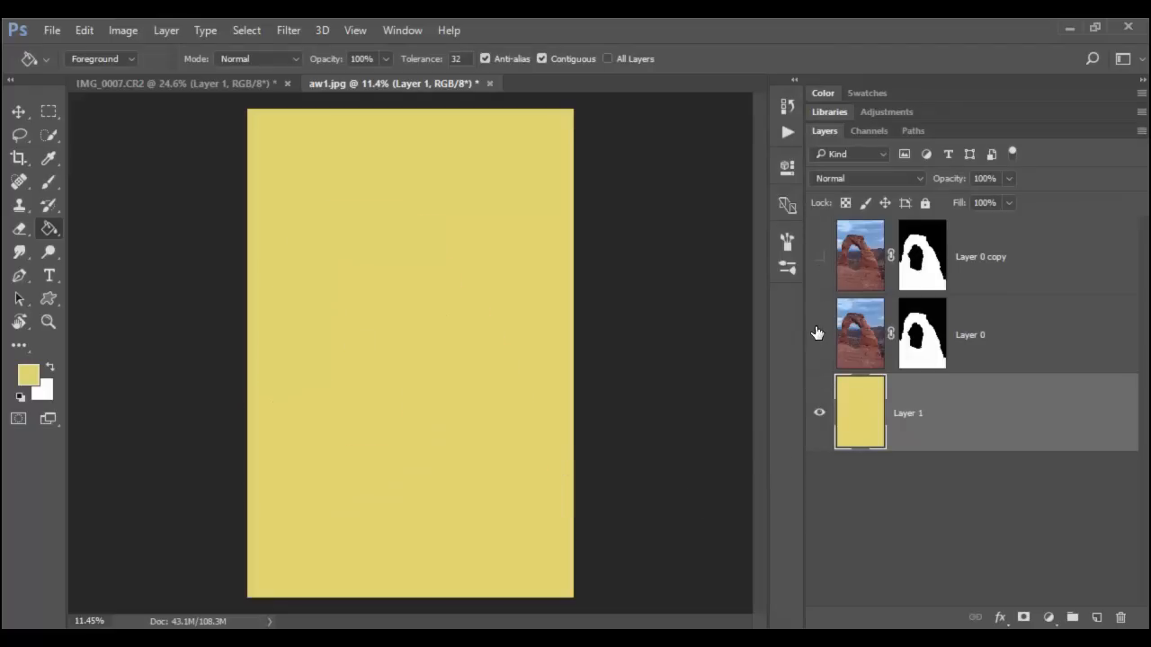
pyautogui.click(818, 334)
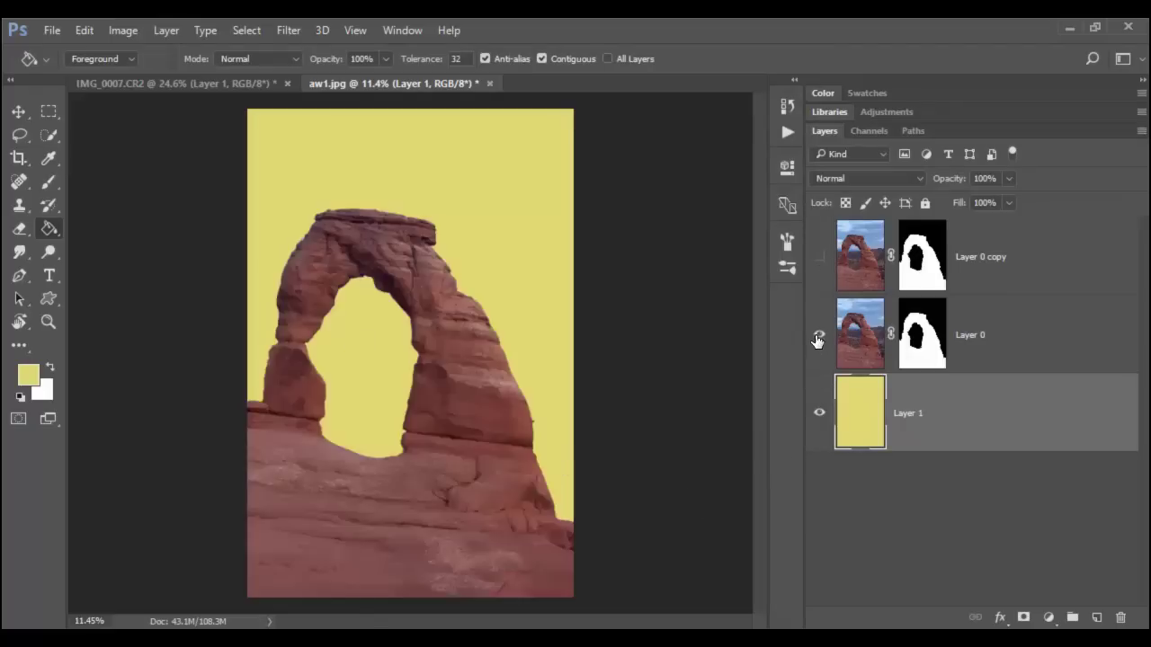
pyautogui.keyDown('alt'); pyautogui.click(819, 260); pyautogui.keyUp('alt')
pyautogui.keyDown('alt'); pyautogui.click(819, 260); pyautogui.keyUp('alt')
pyautogui.click(819, 336)
pyautogui.click(819, 336)
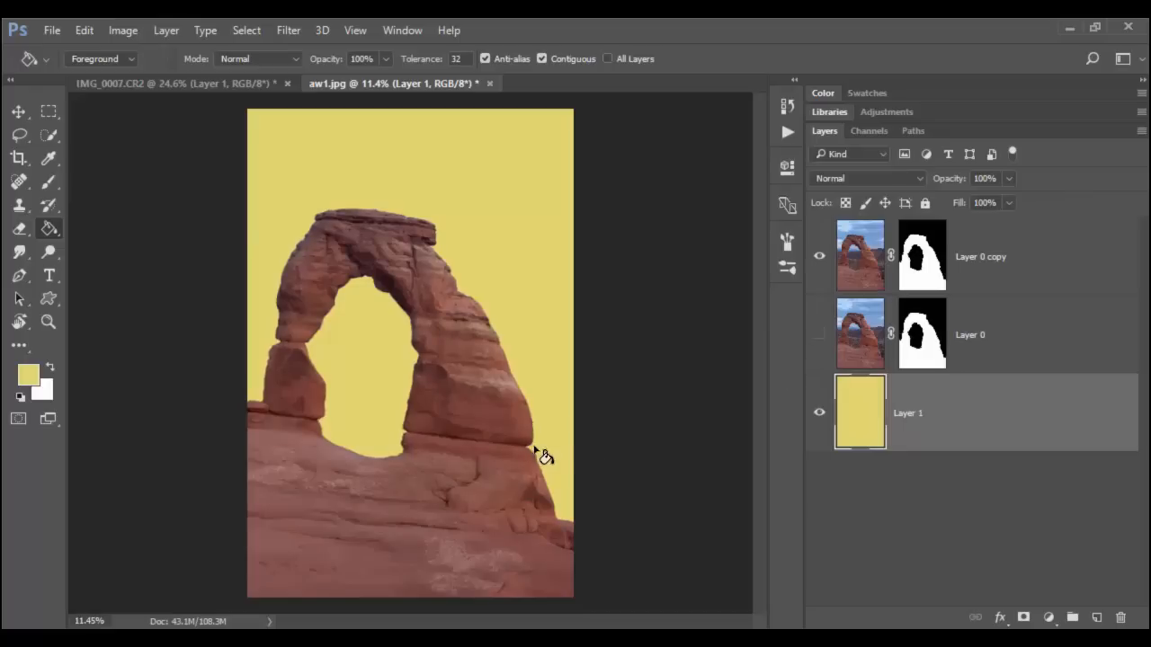